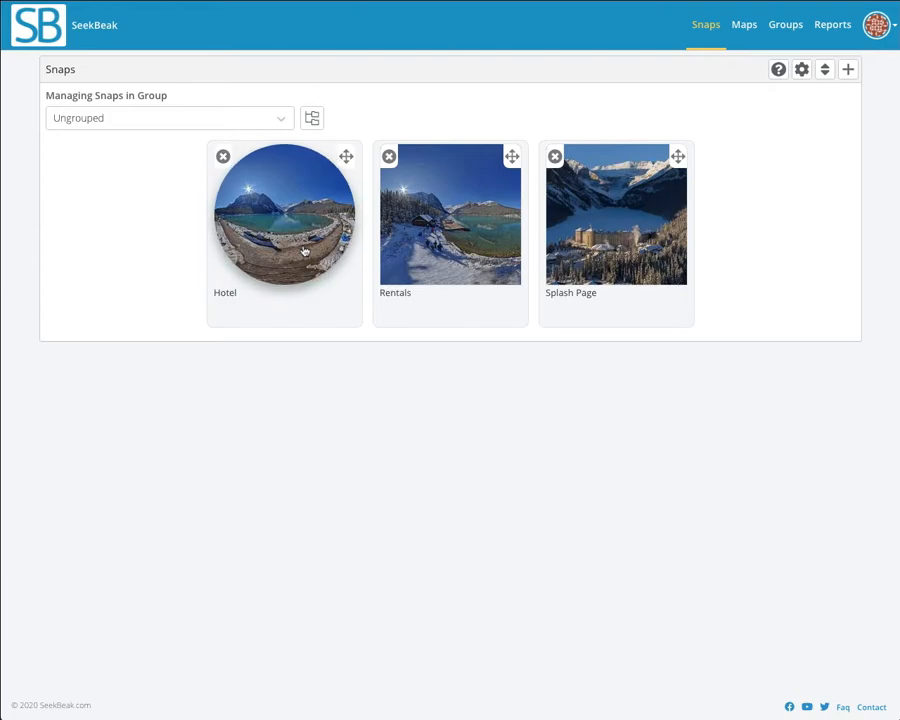
Open the Rentals snap and add a quick jump hotspot to the Hotel snap beside the hotel tower across the lake
left_click(408, 244)
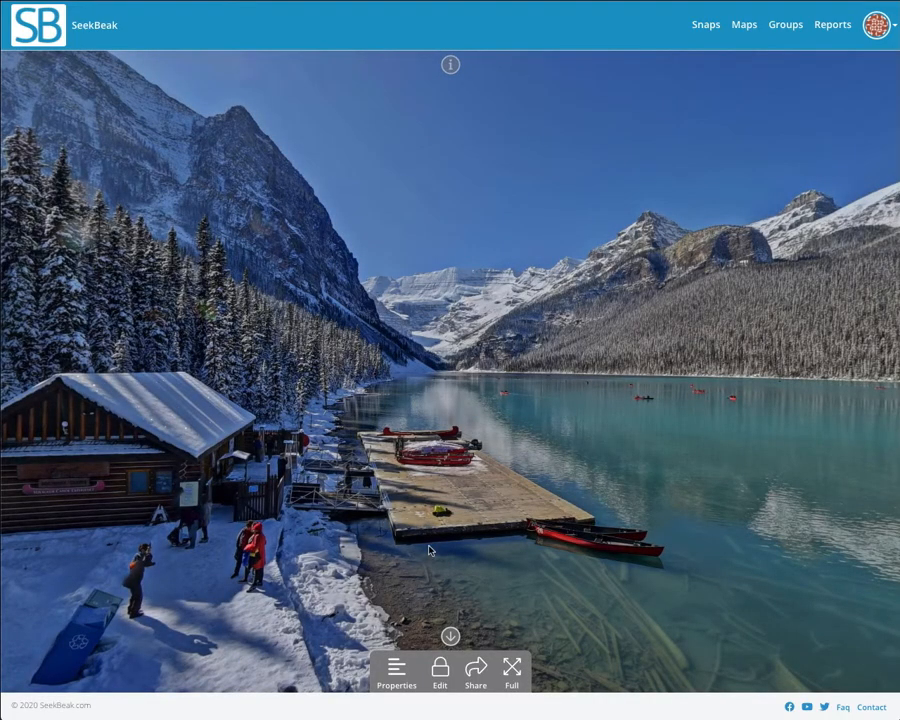
left_click_drag(429, 546, 476, 511)
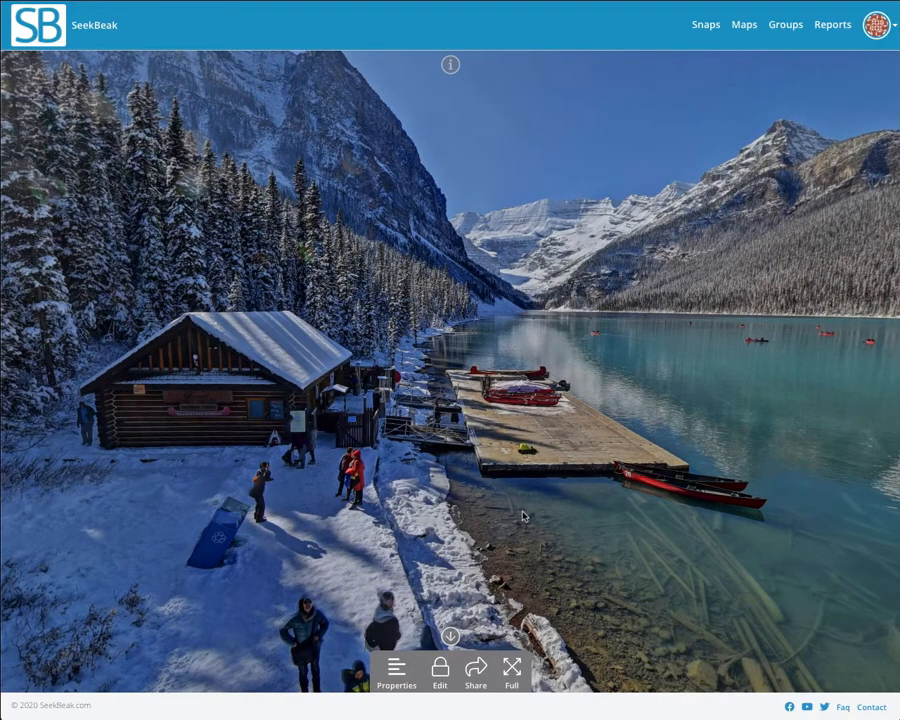
left_click_drag(527, 517, 354, 510)
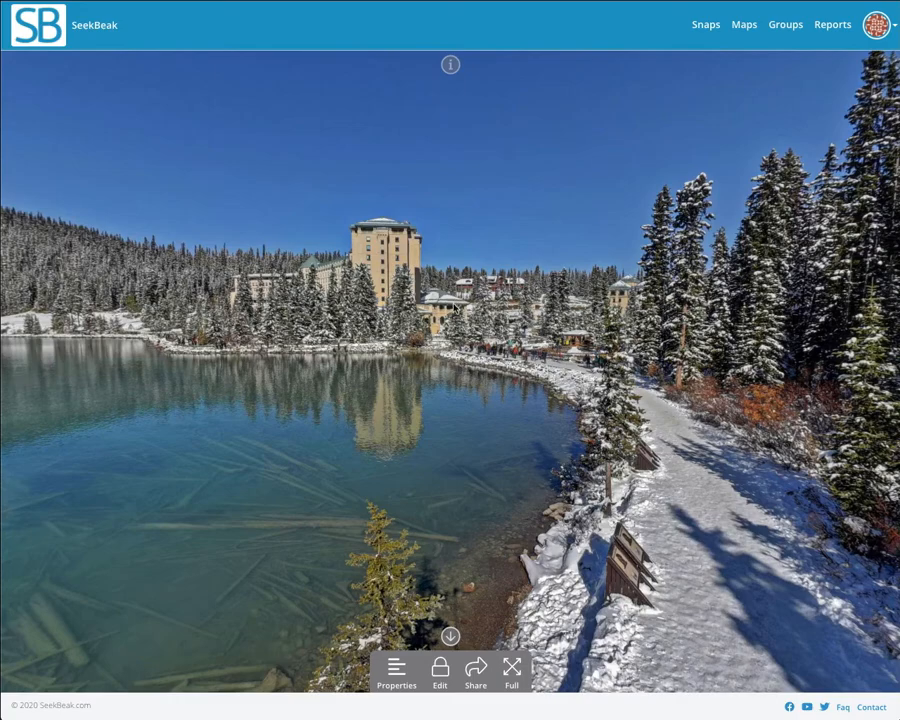
left_click(446, 678)
left_click(450, 670)
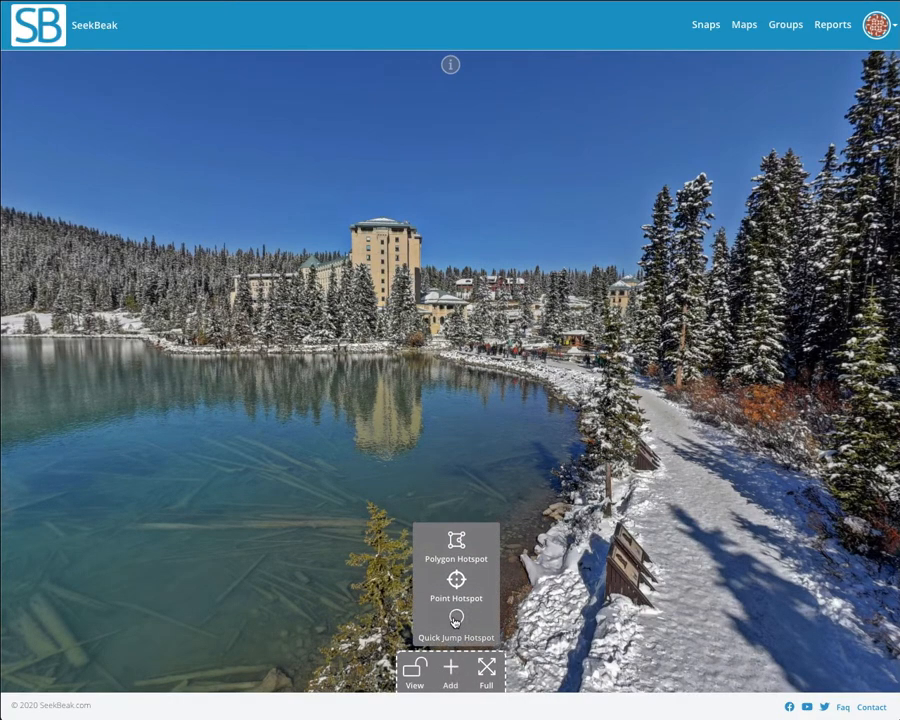
left_click(456, 619)
left_click_drag(460, 633, 399, 302)
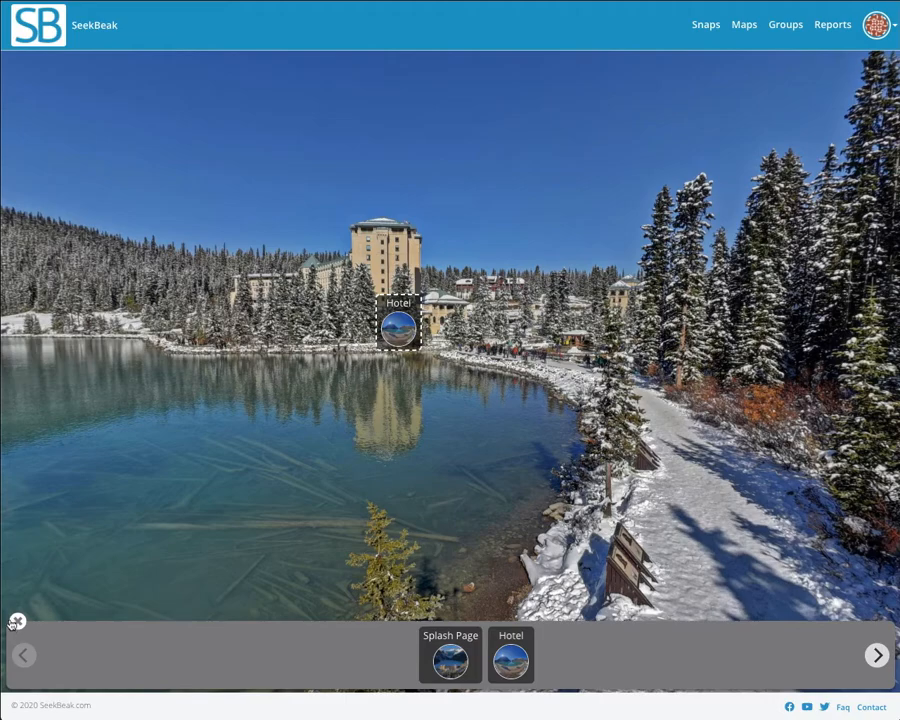
left_click(17, 622)
Set the Hotel hotspot's transition to Crossfade Zoom and save the hotspots
left_click(397, 328)
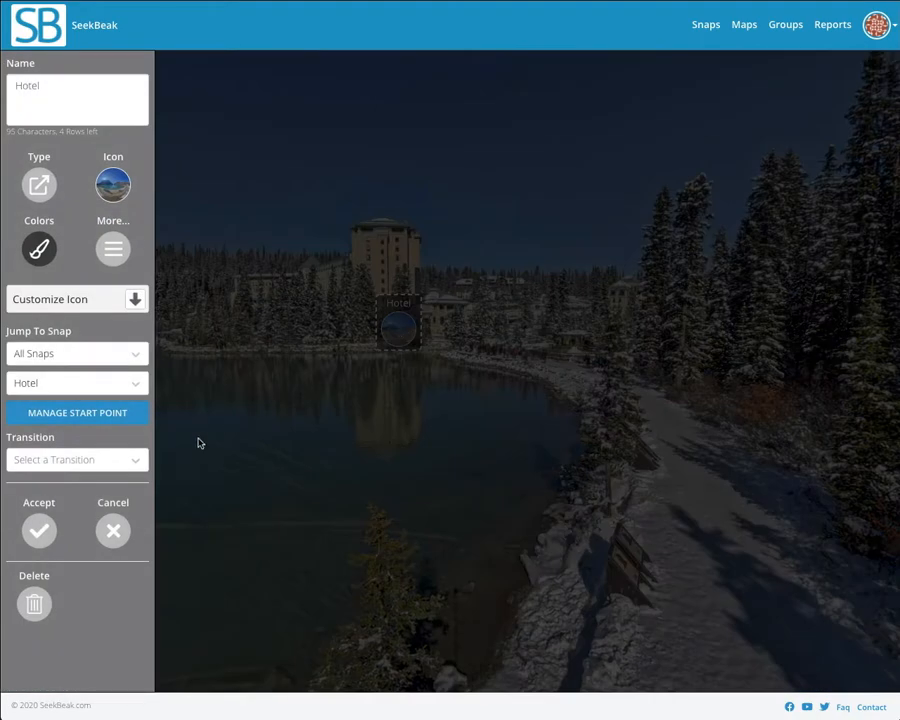
left_click(63, 461)
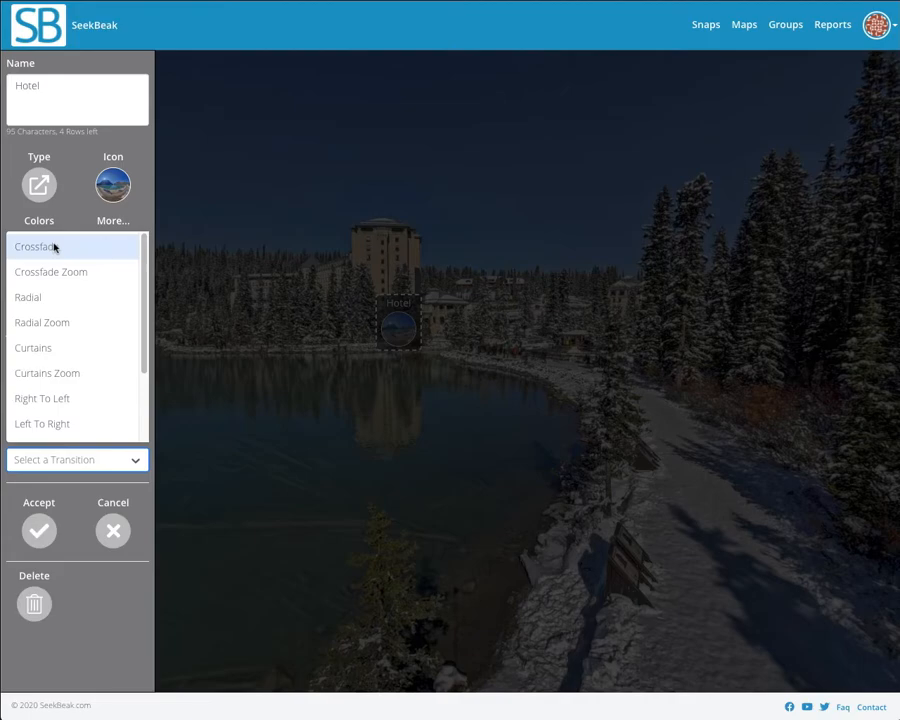
left_click(54, 244)
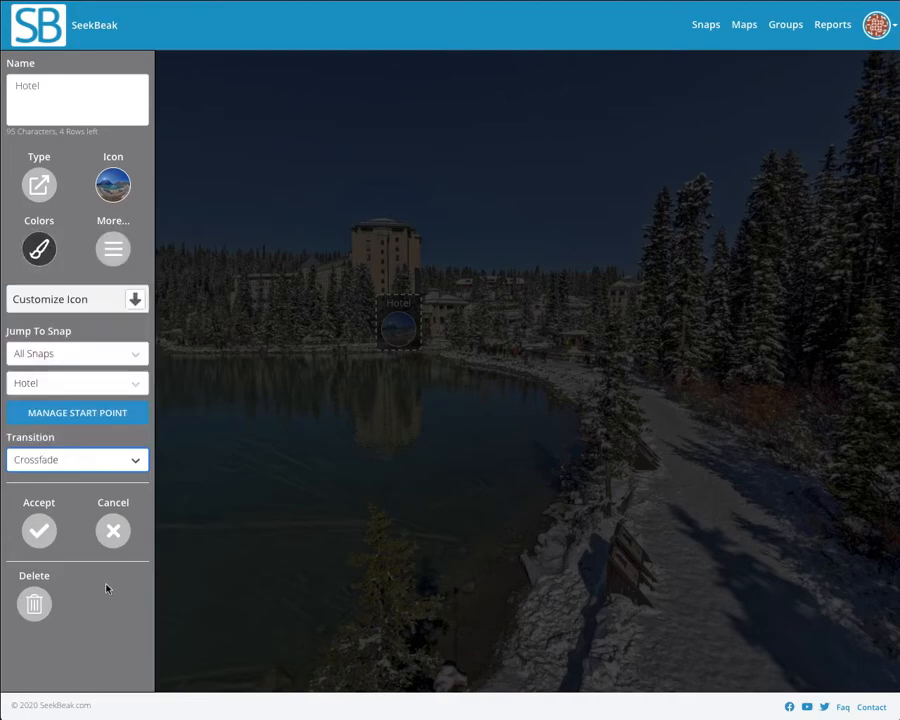
left_click(87, 461)
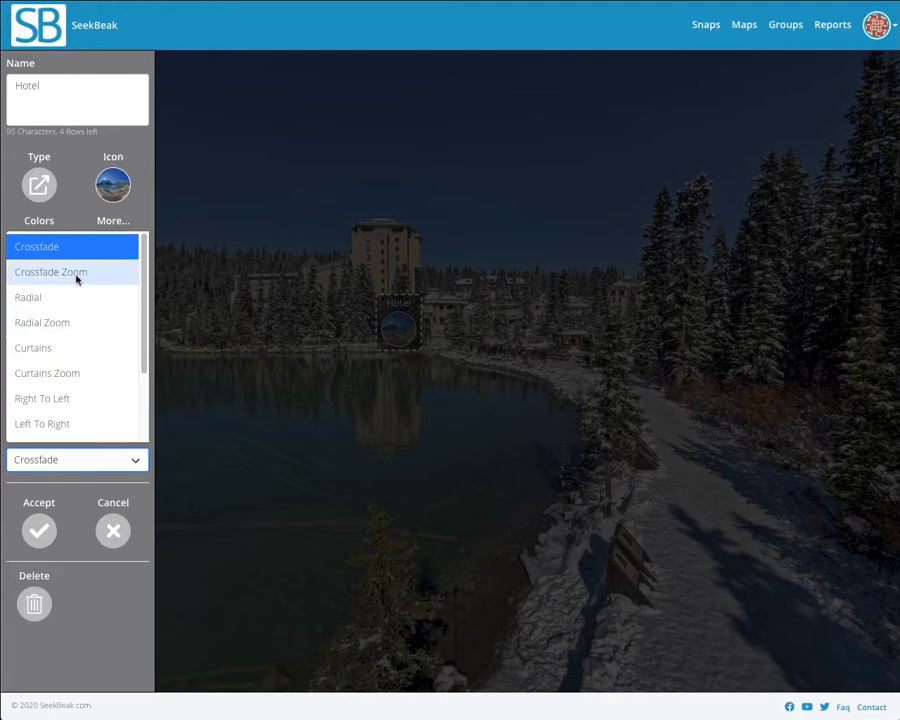
left_click(76, 279)
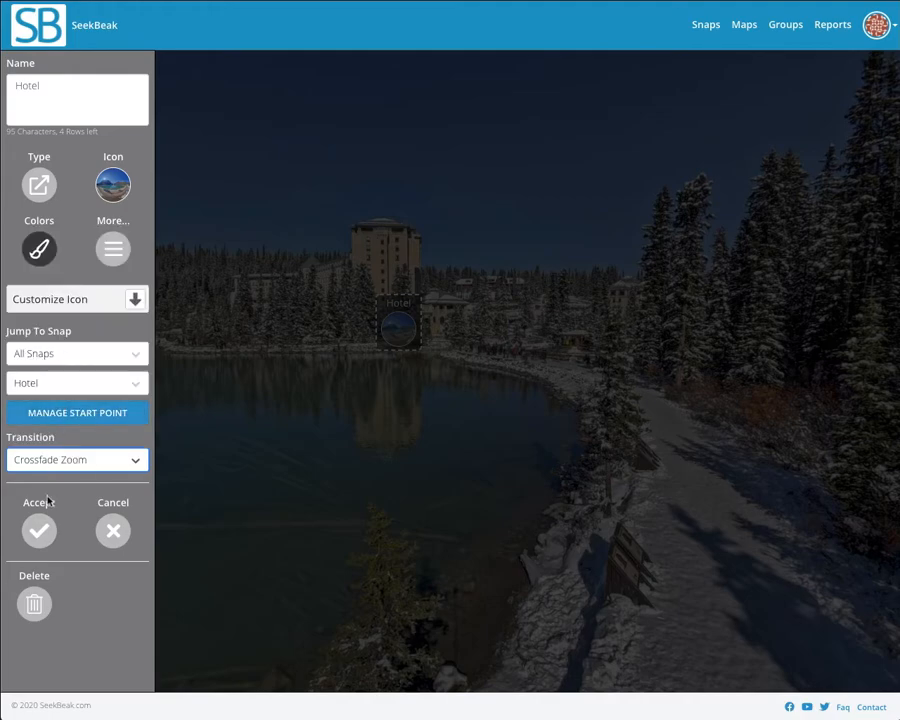
left_click(40, 527)
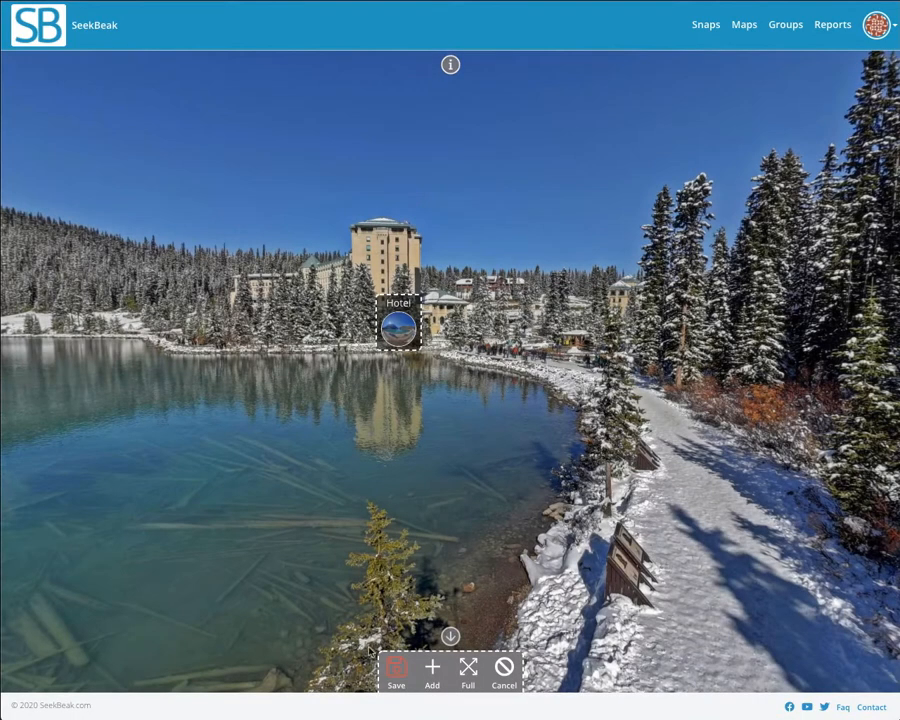
left_click(394, 668)
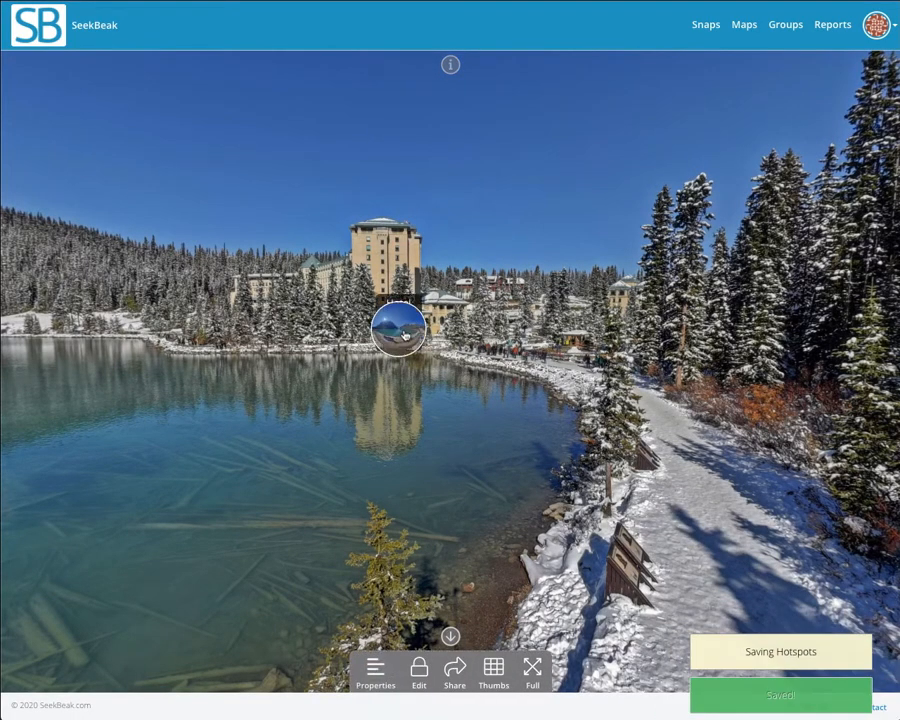
Jump to the Hotel snap, reposition its Rentals hotspot over the lakeside path near the distant cabin, and save
left_click(404, 316)
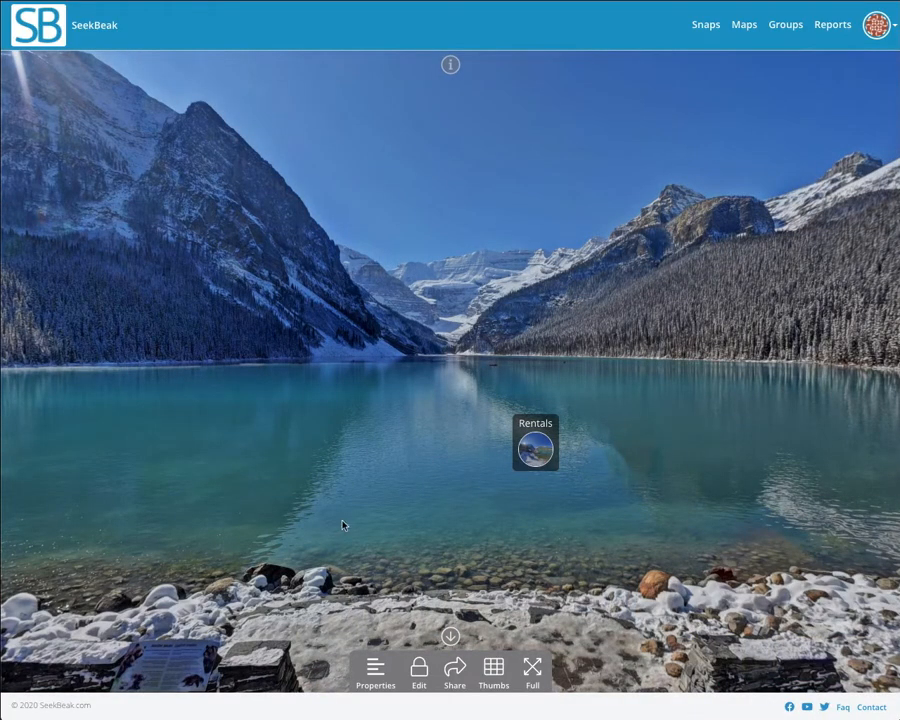
left_click_drag(340, 527, 403, 524)
left_click(419, 668)
left_click_drag(655, 421, 74, 408)
left_click_drag(198, 358, 690, 359)
left_click_drag(577, 385, 329, 342)
left_click_drag(390, 530, 508, 523)
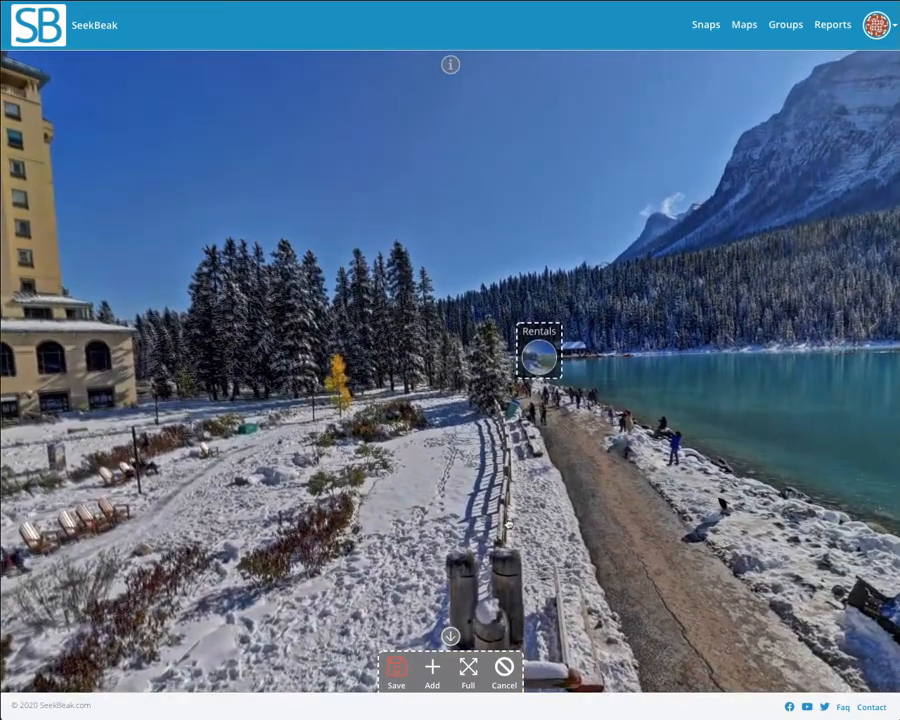
left_click(391, 667)
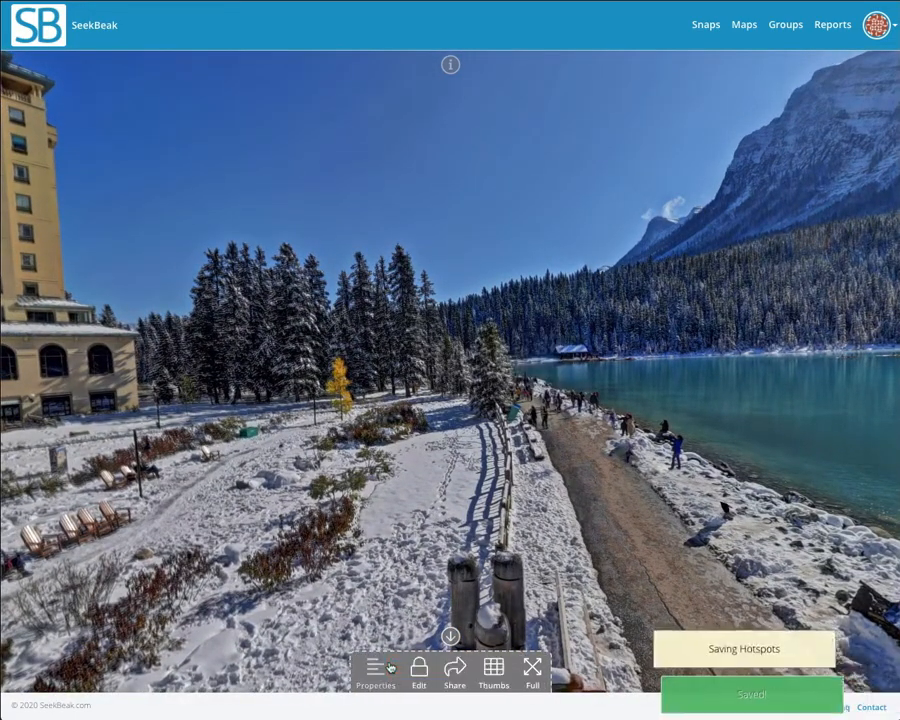
Adjust the Hotel snap's horizon level by pivoting it about 2.93° and save the snap properties
left_click(372, 668)
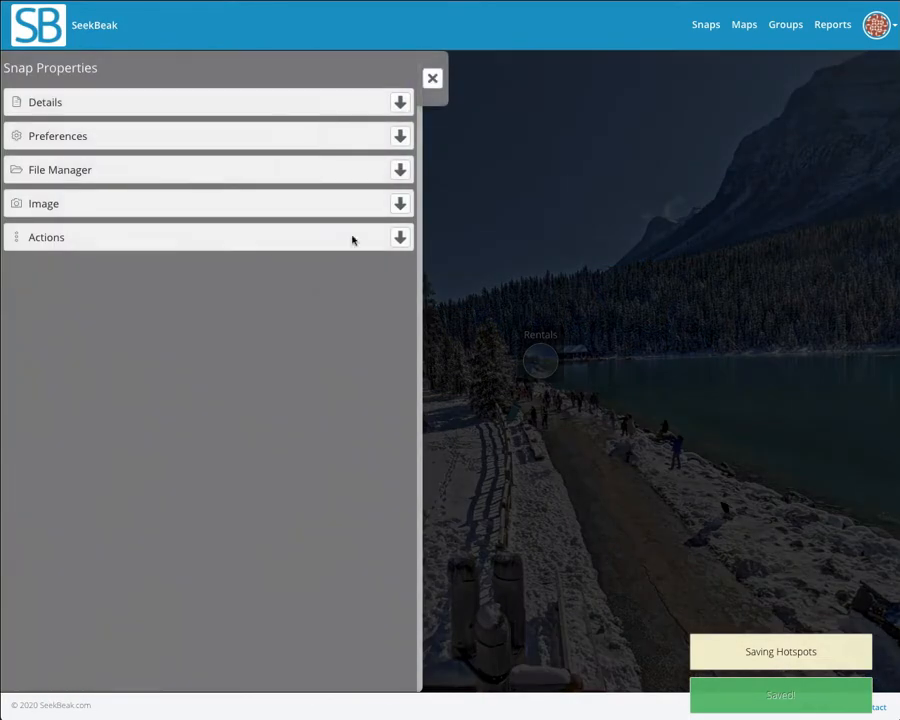
left_click(400, 101)
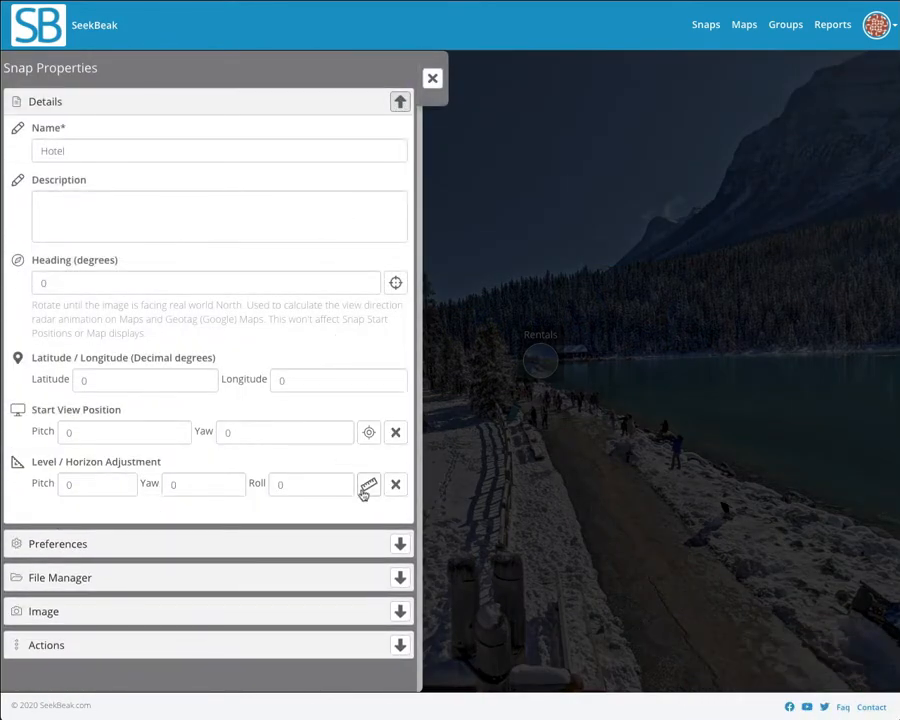
left_click(368, 486)
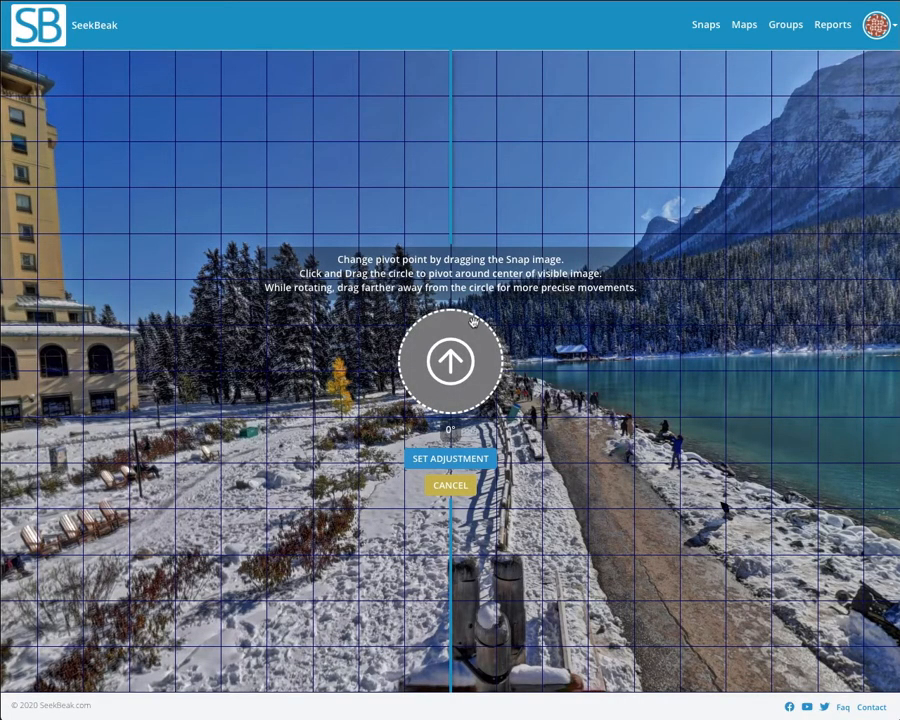
left_click_drag(473, 320, 476, 323)
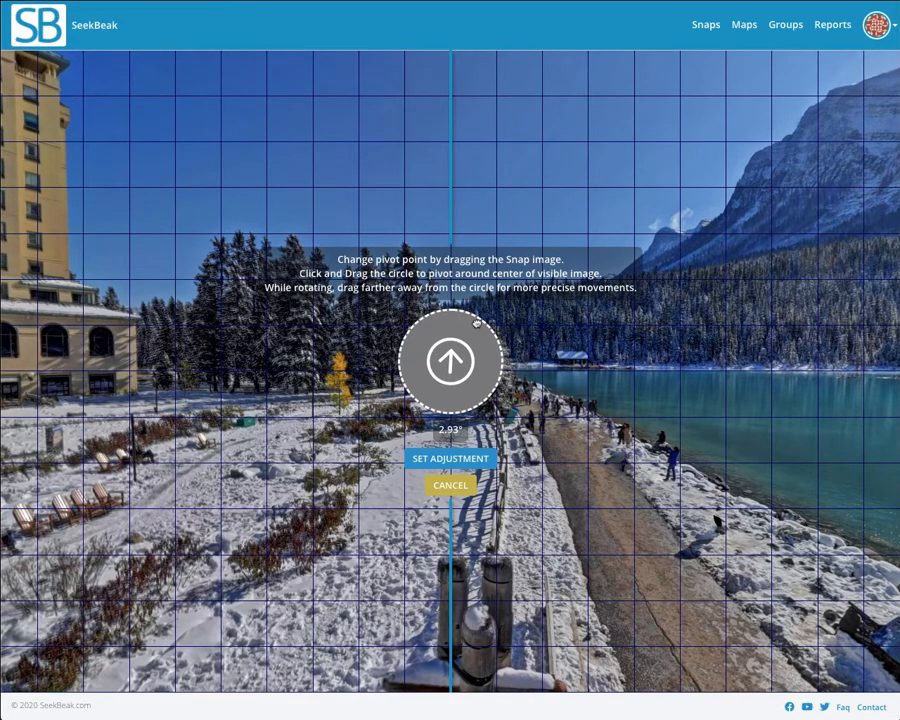
left_click(449, 458)
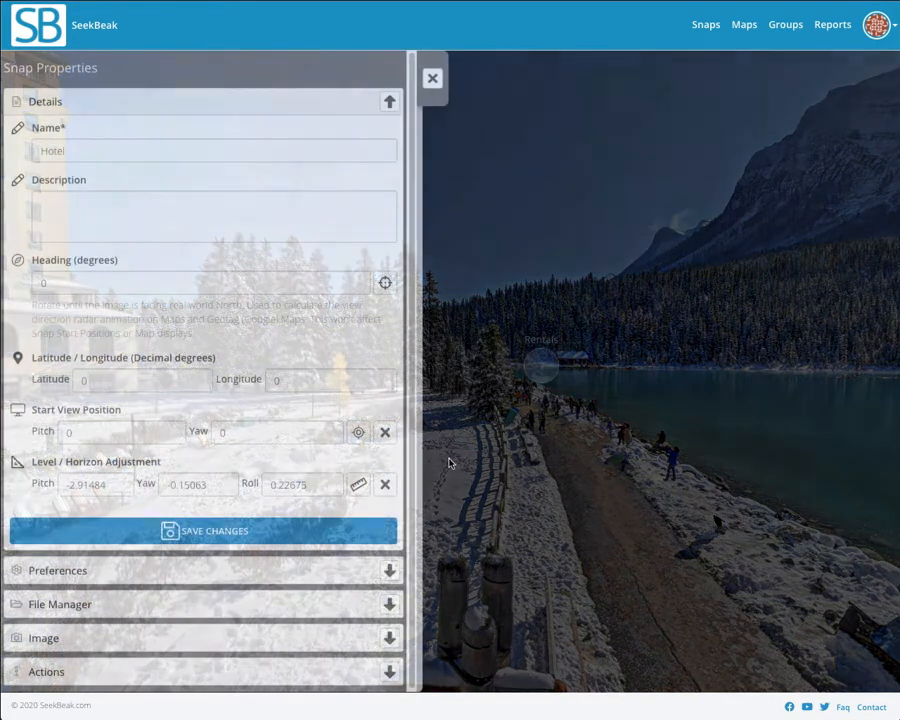
left_click(432, 78)
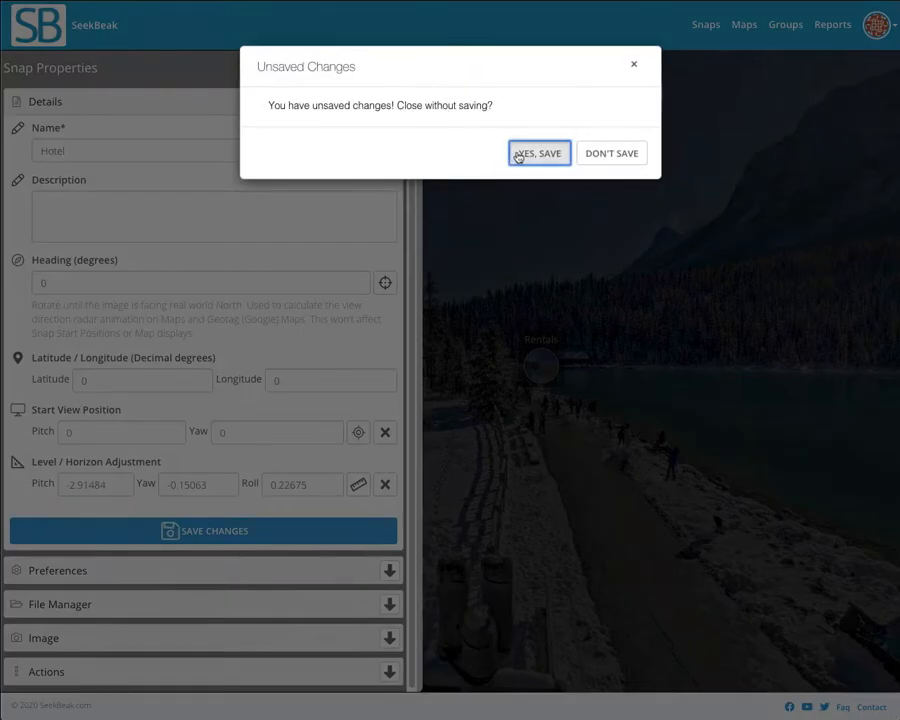
left_click(518, 153)
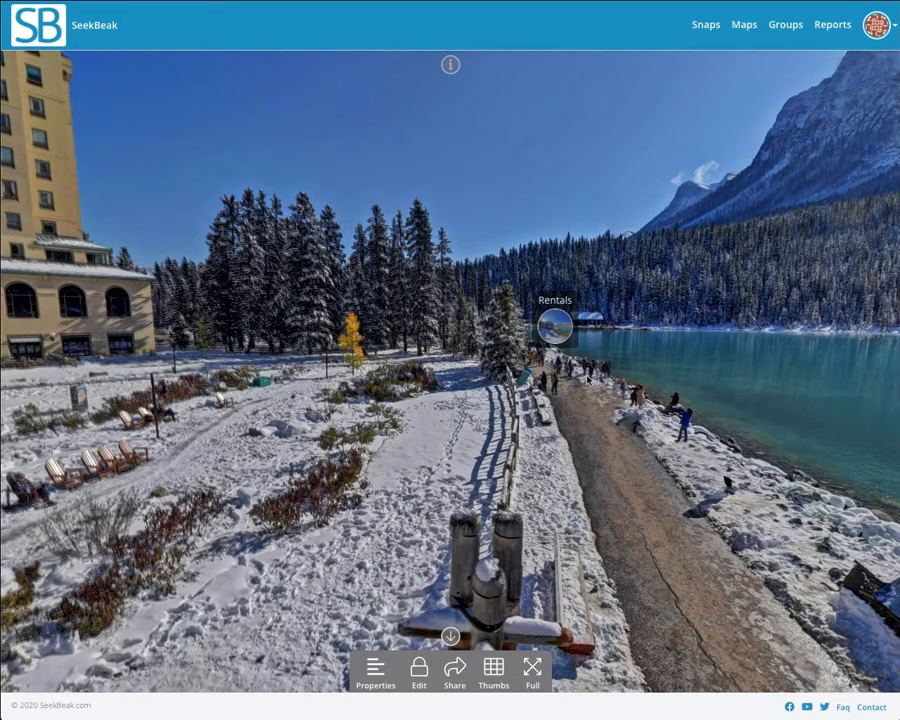
Set the Rentals hotspot's transition to Radial Zoom
left_click(425, 658)
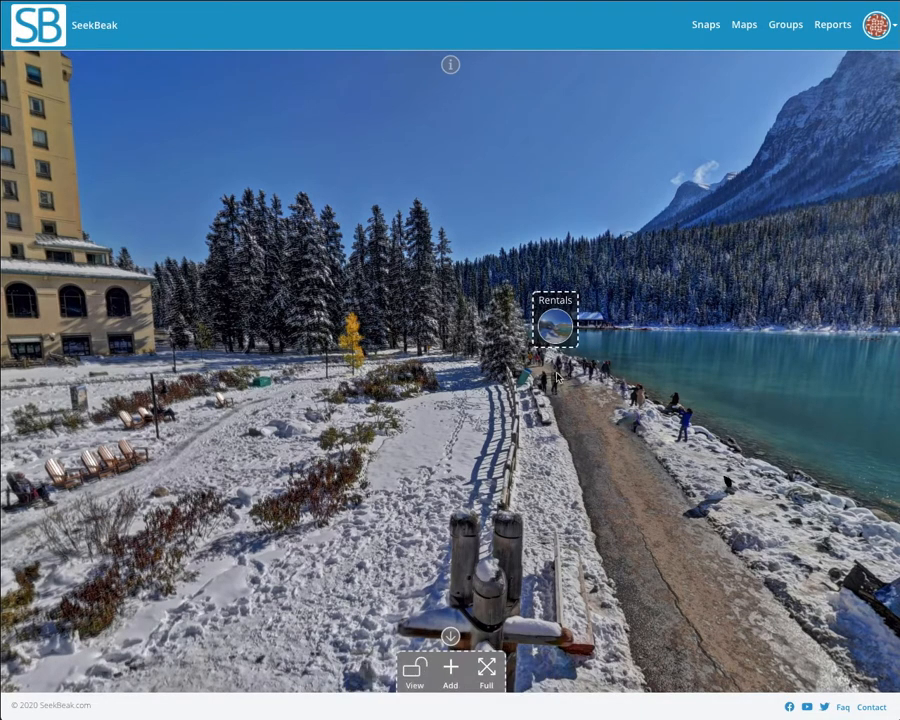
left_click(558, 322)
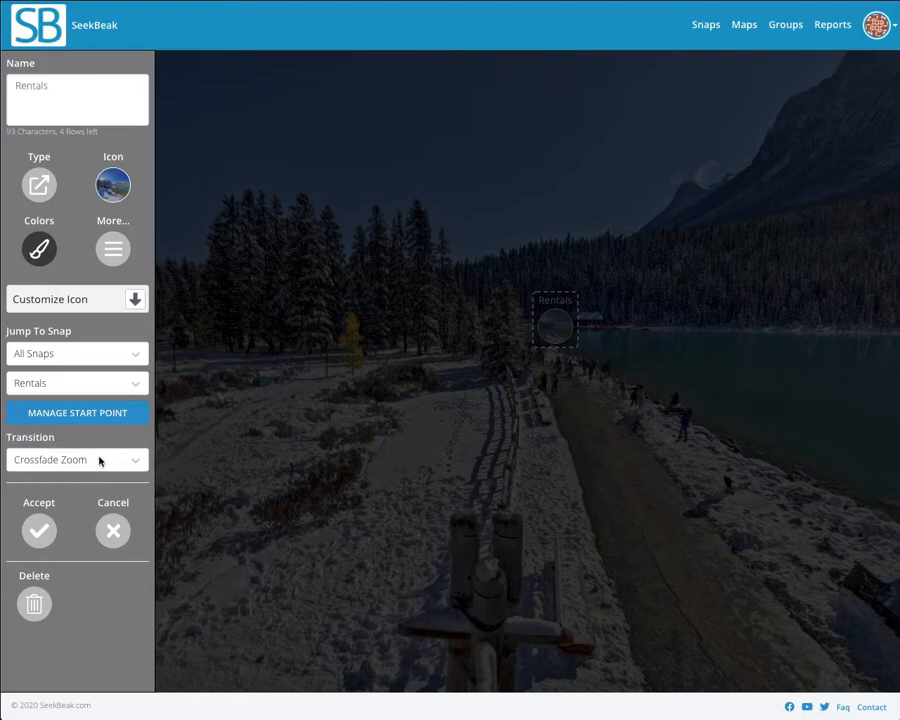
left_click(99, 461)
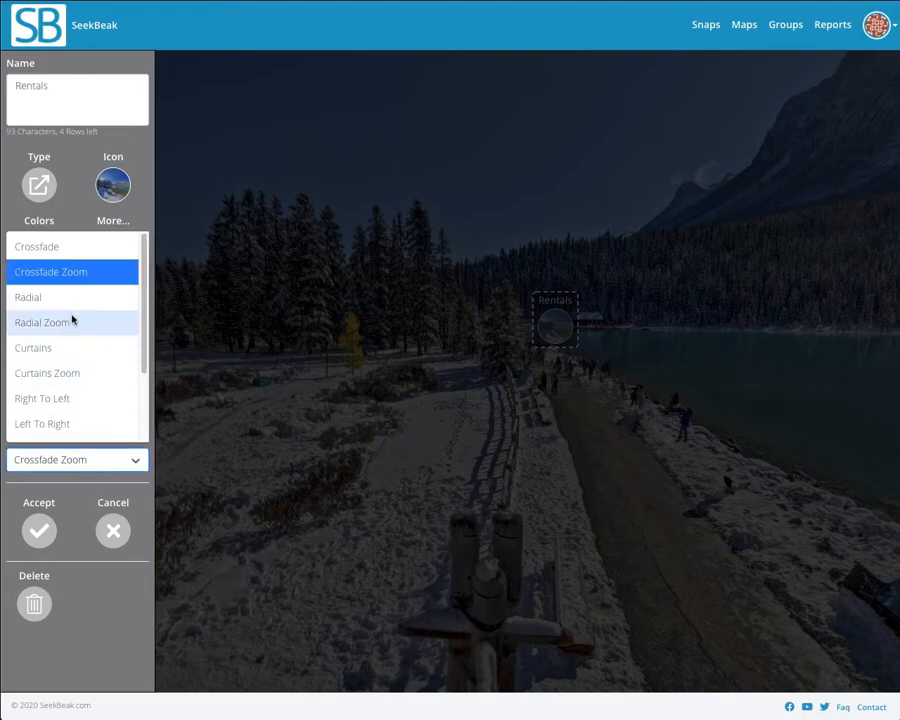
left_click(70, 323)
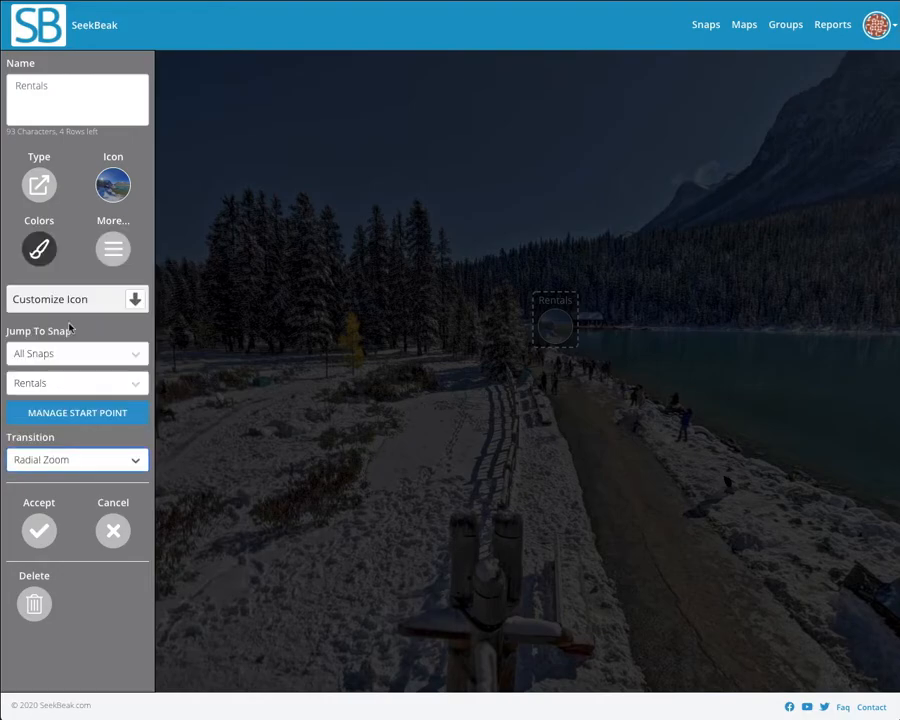
Give the Rentals hotspot a custom start view centred on the log cabin by the dock, and save the hotspot
left_click(76, 413)
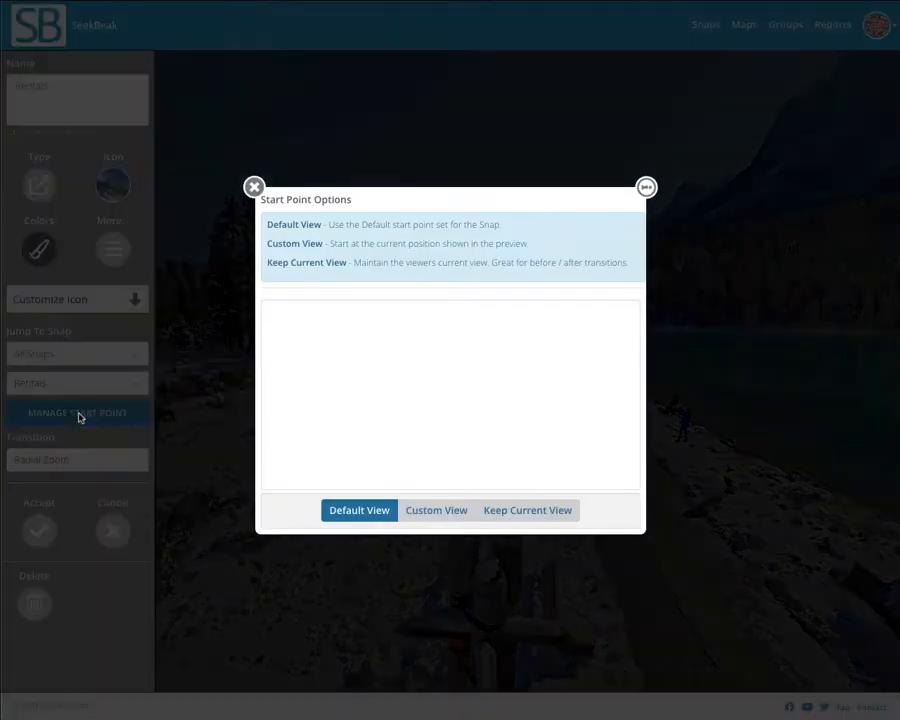
left_click(436, 510)
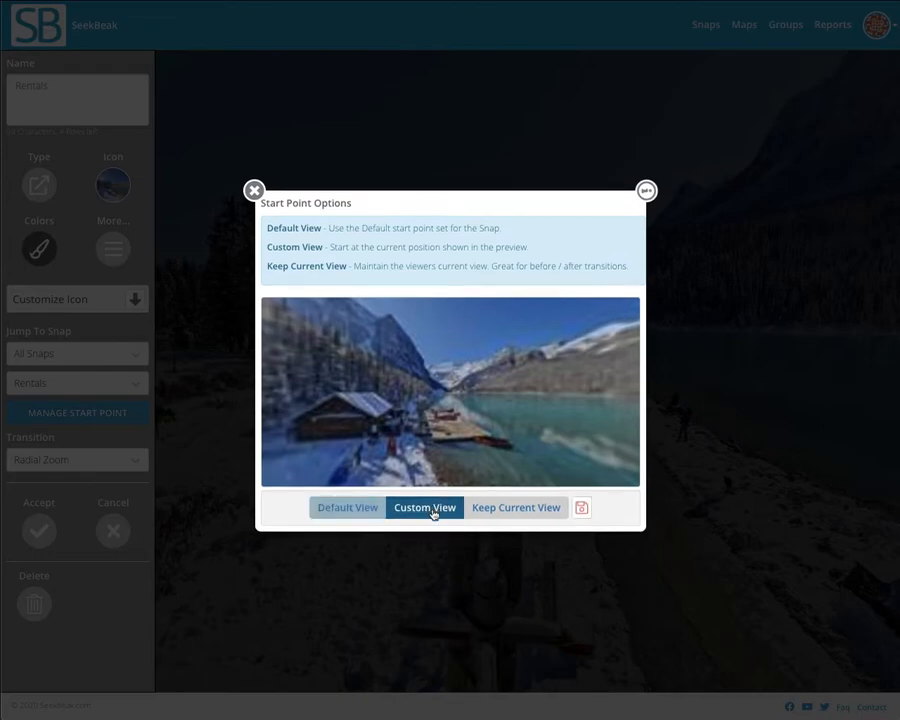
left_click_drag(500, 422, 413, 333)
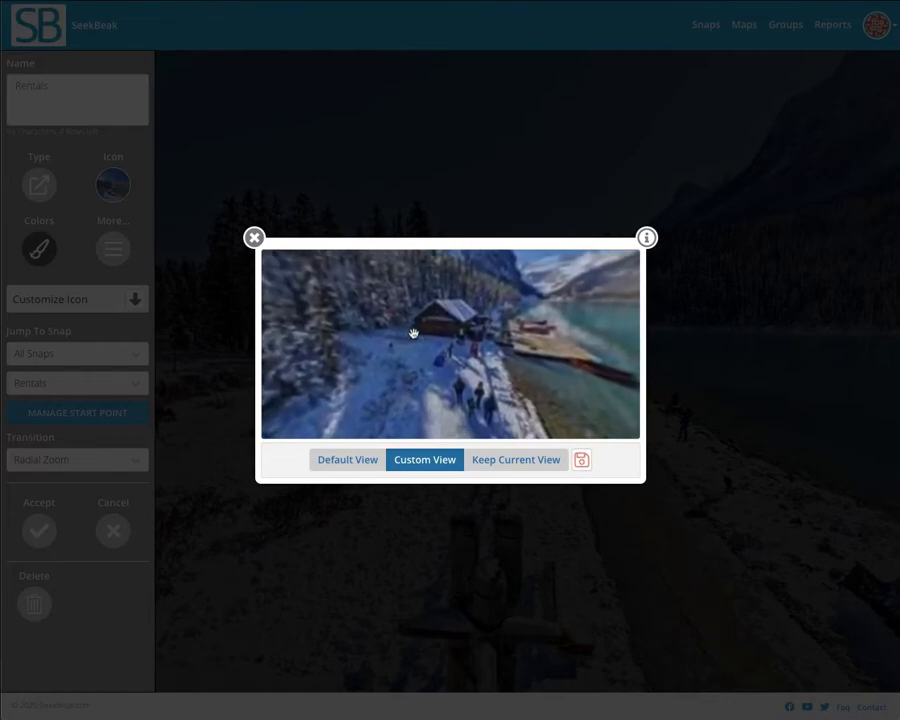
left_click(578, 461)
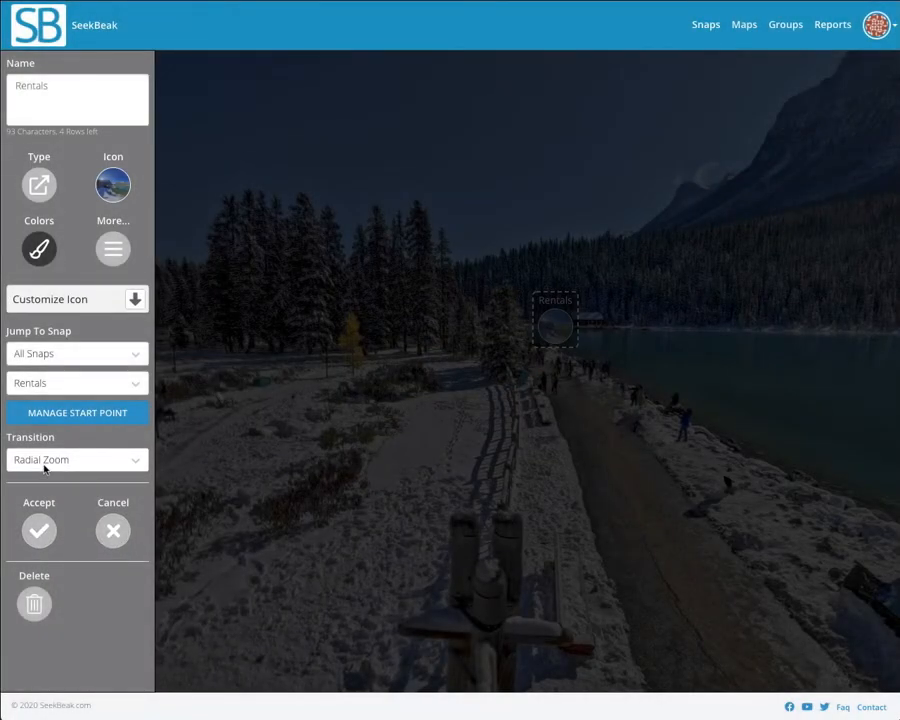
left_click(42, 526)
left_click(394, 668)
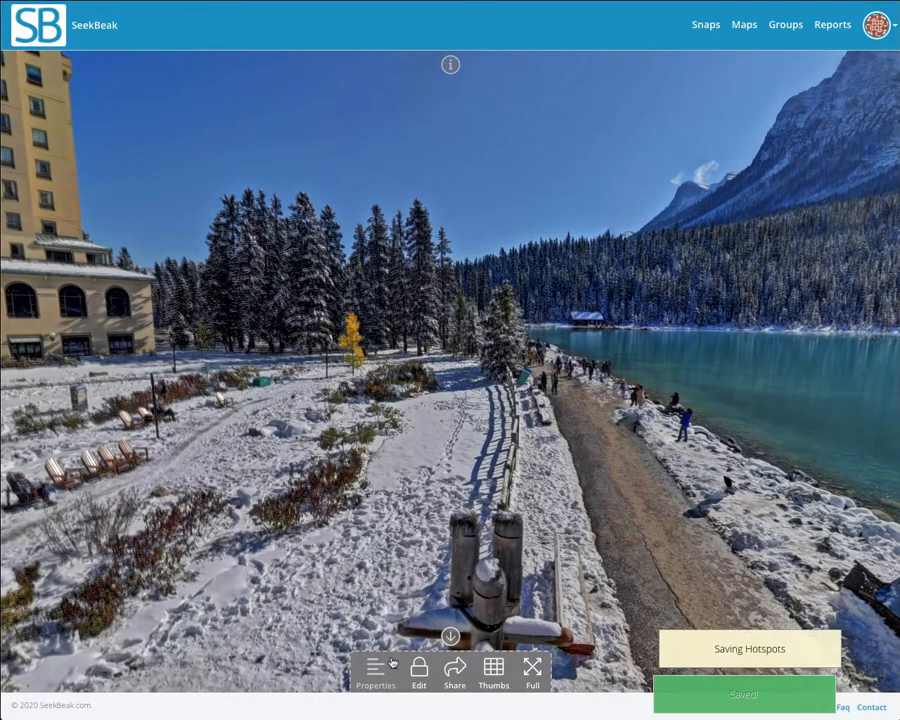
Jump through the Rentals hotspot to its snap and discard the unsaved hotspot edits there
left_click(553, 315)
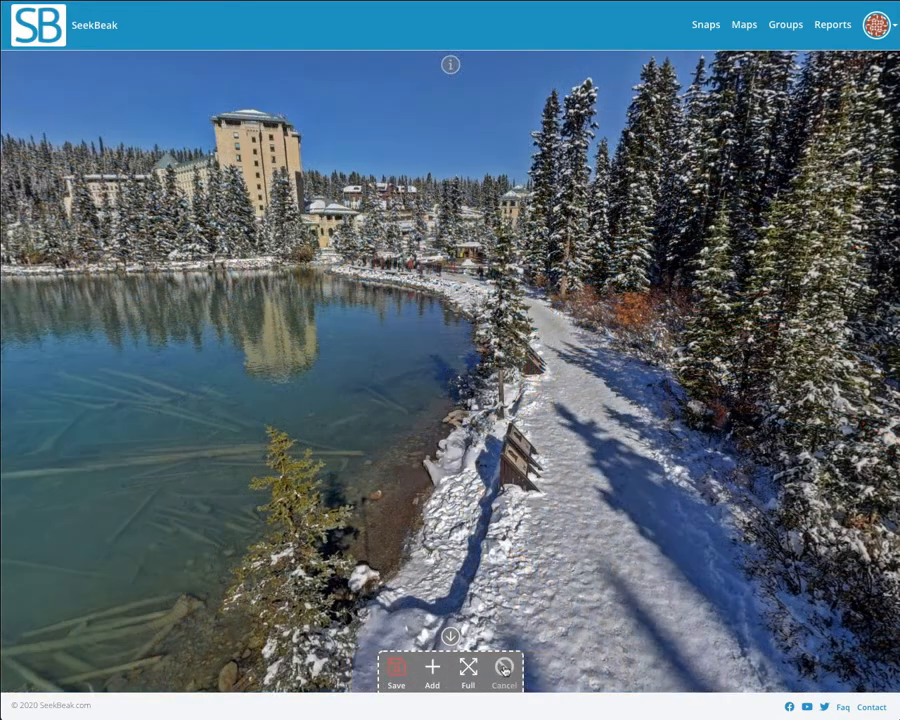
left_click(504, 671)
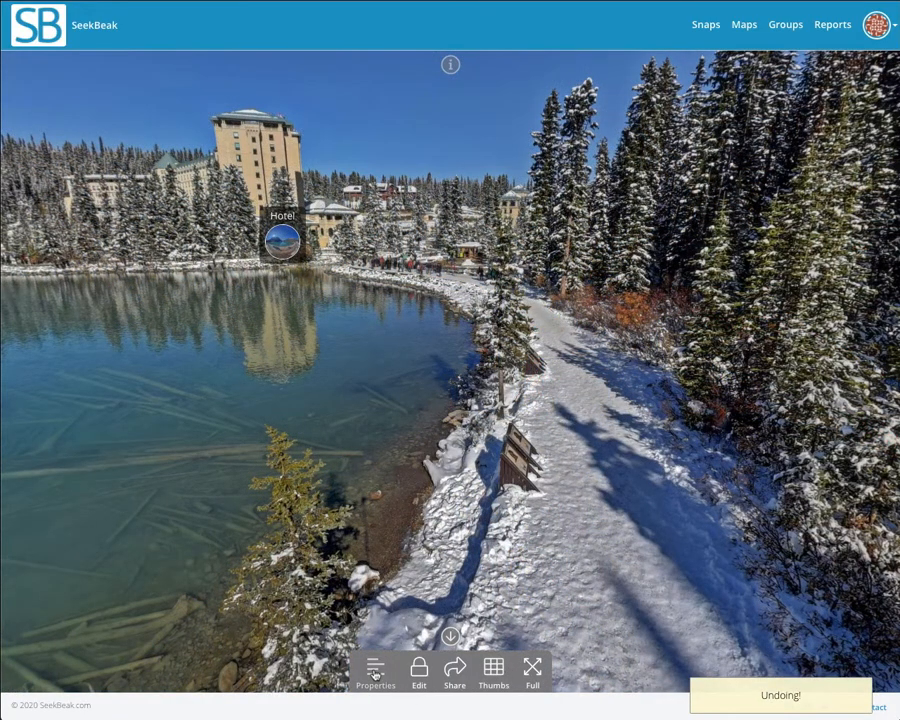
Set the Rentals snap's default transition to Left To Right in its preferences and save them
left_click(375, 672)
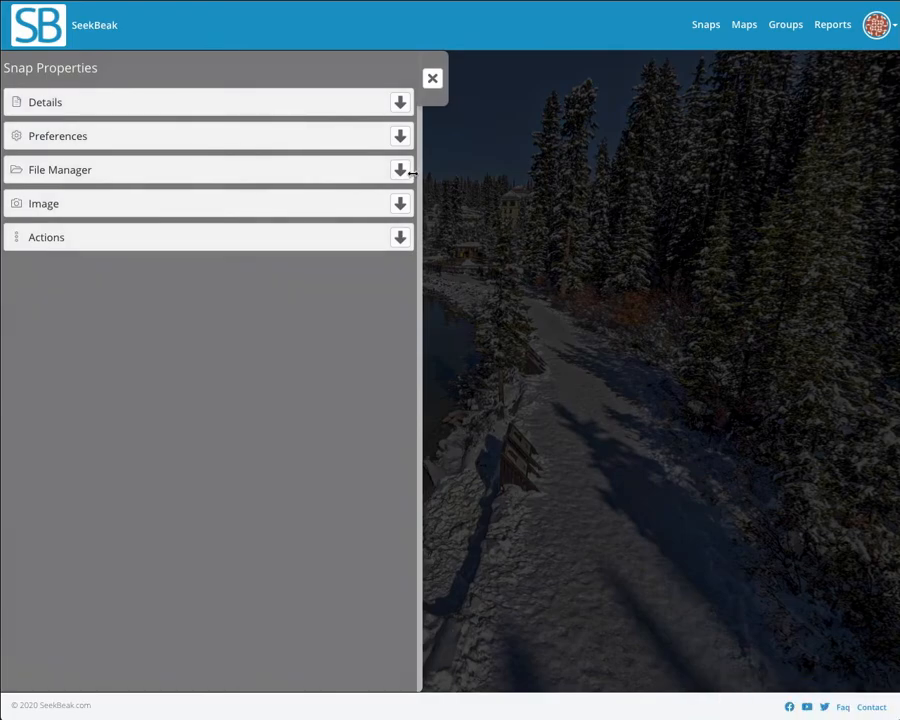
left_click(399, 135)
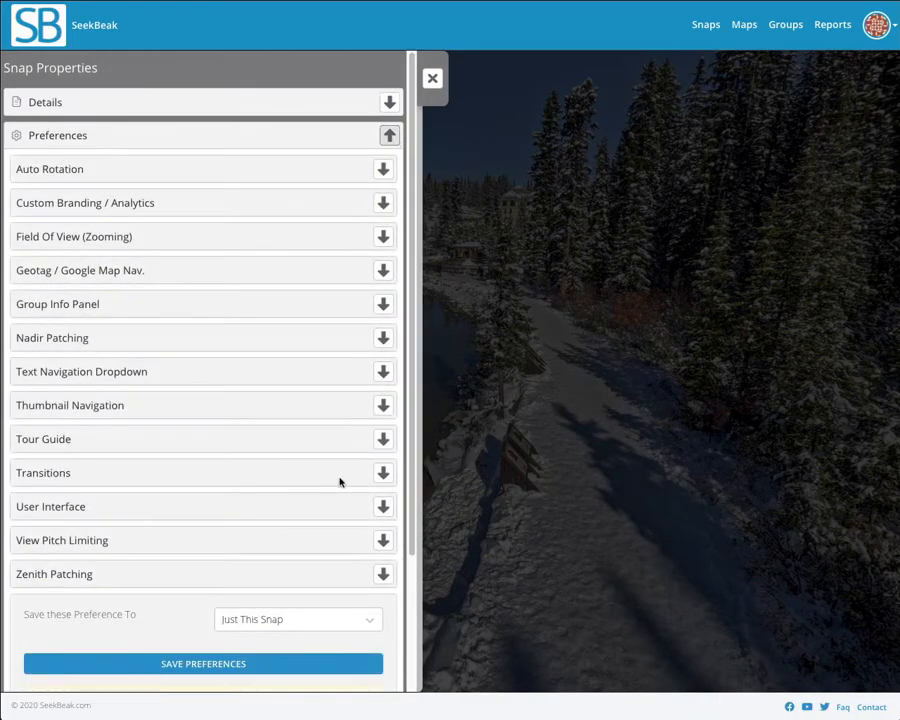
left_click(383, 472)
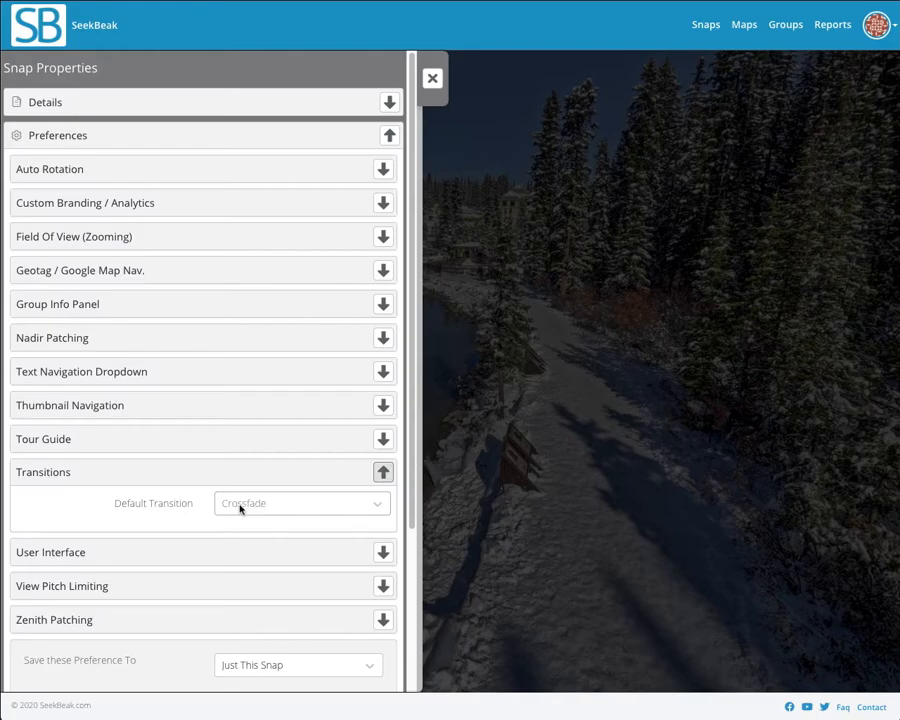
left_click(240, 508)
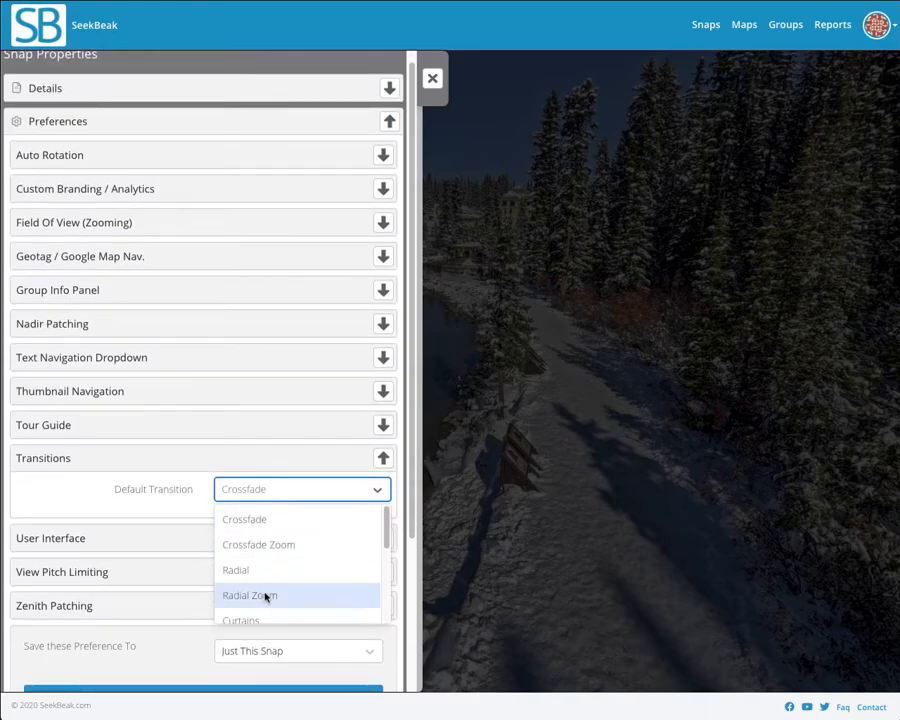
scroll(264, 596, "down", 5)
left_click(274, 528)
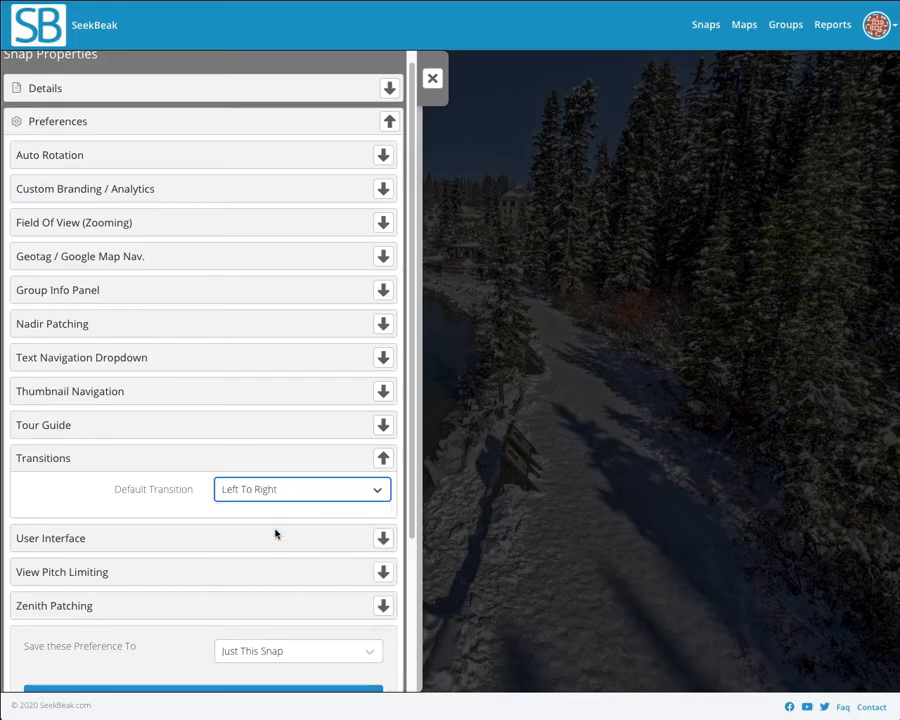
left_click(432, 79)
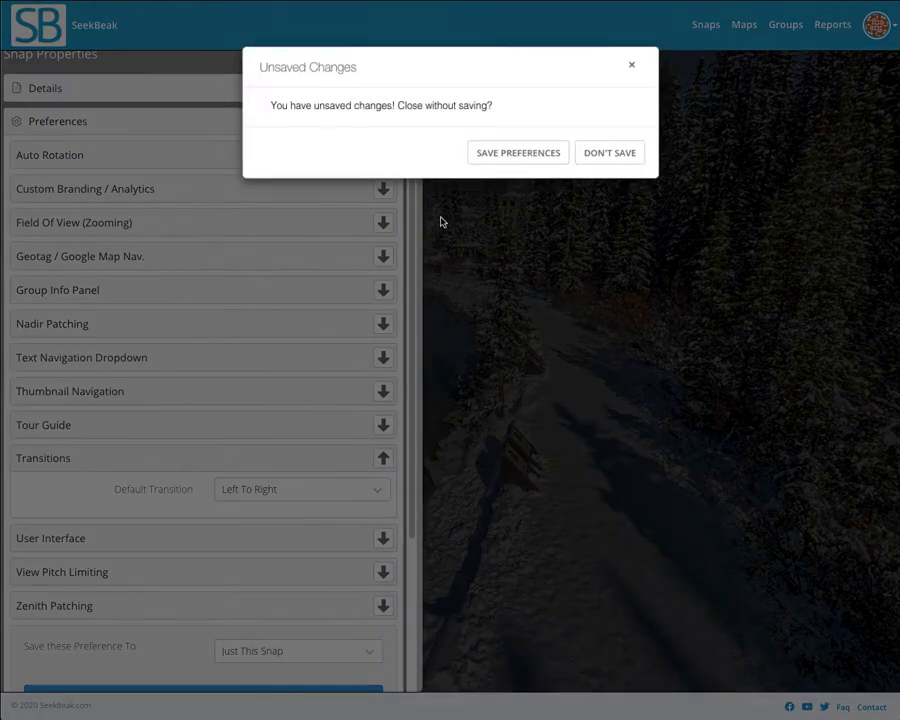
left_click(501, 160)
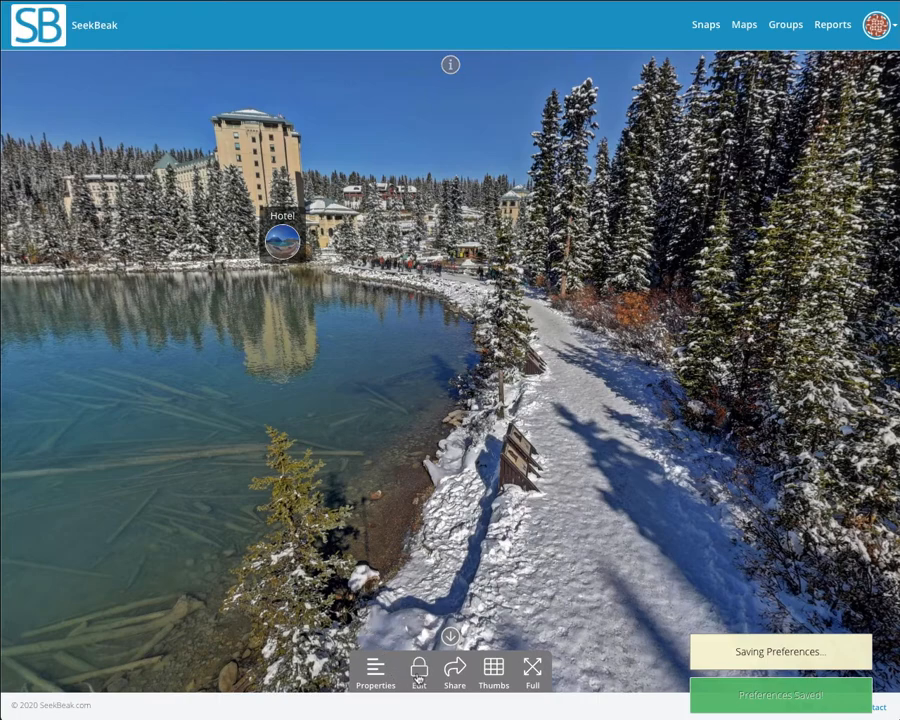
Draw a four-point polygon hotspot around the distant building beside the tall trees, at the far end of the snowy path
left_click(450, 667)
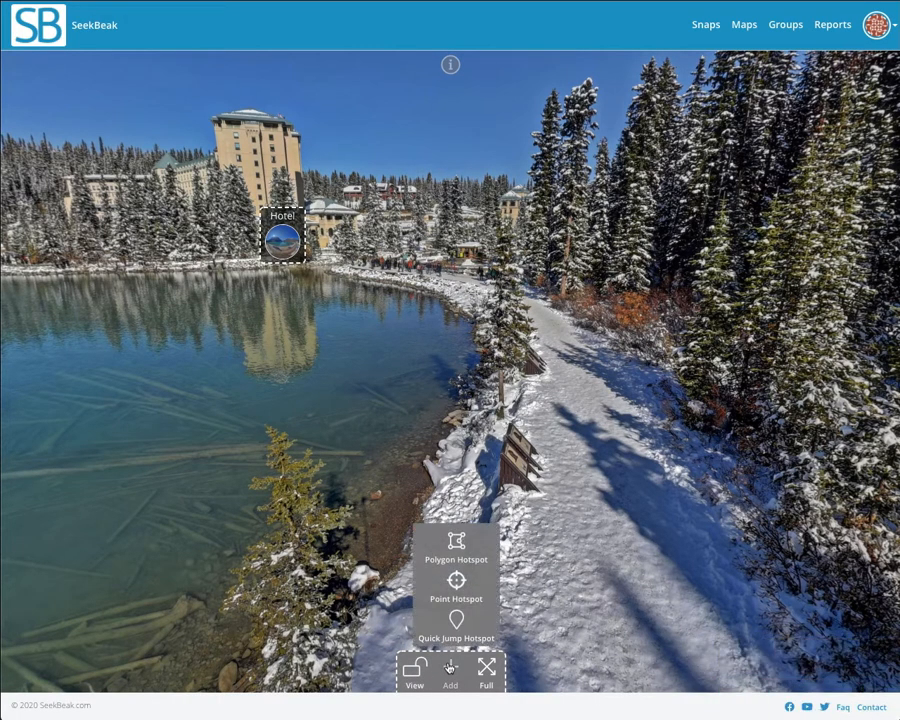
left_click(455, 543)
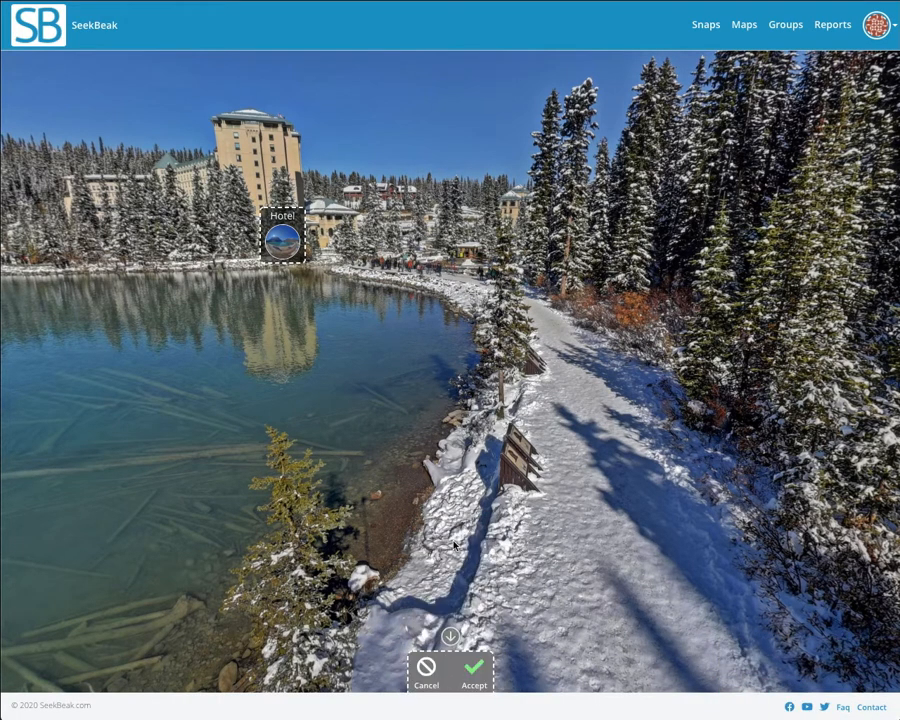
left_click(493, 231)
left_click(544, 234)
left_click(536, 187)
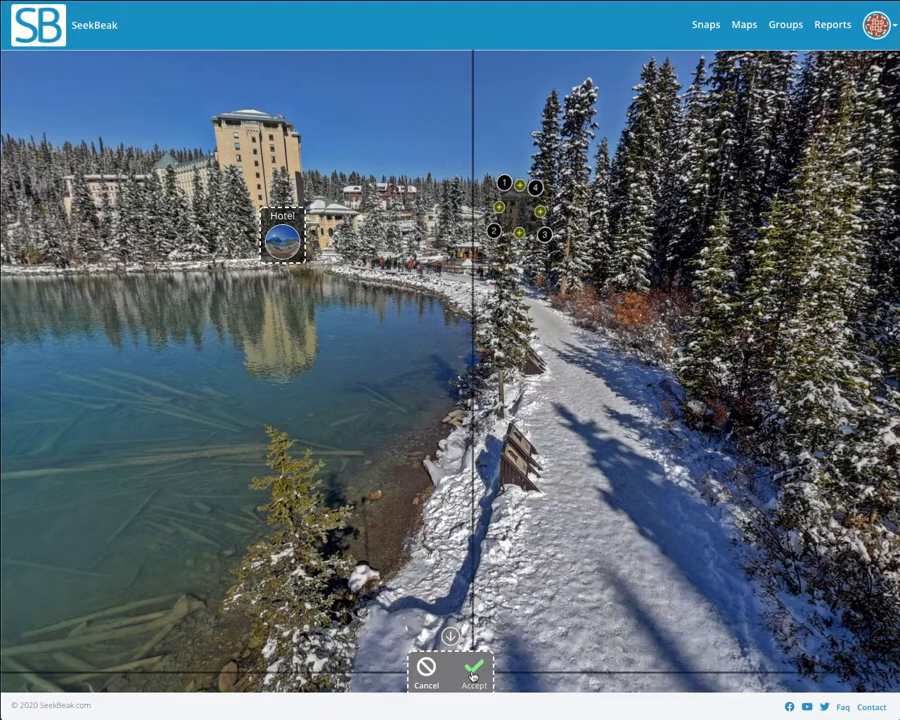
left_click(472, 668)
Make the new polygon hotspot a Snap type that jumps to the Splash Page snap, and save the hotspots
left_click(517, 216)
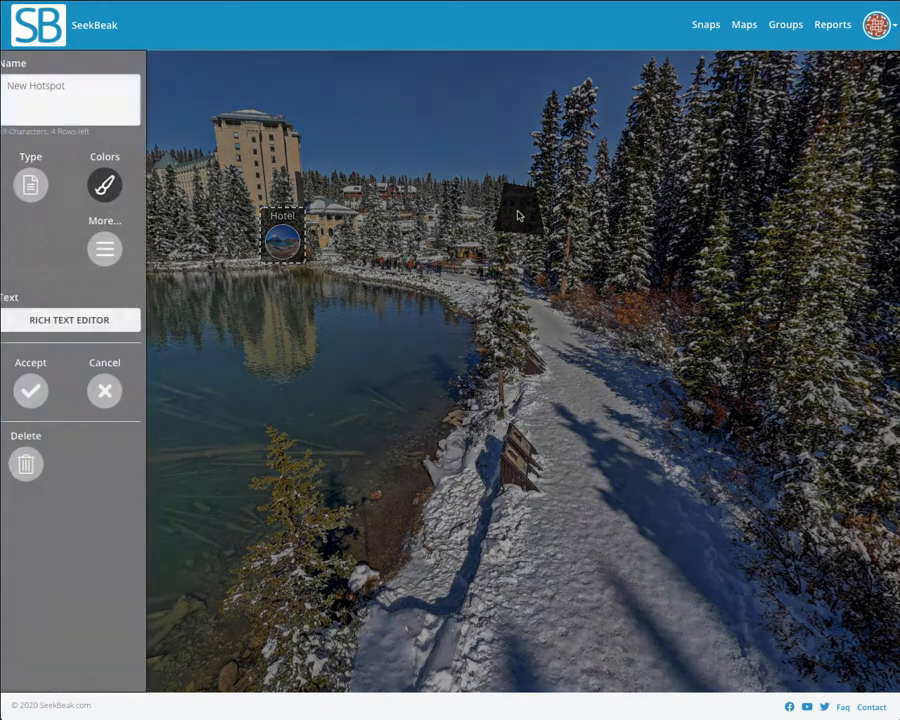
left_click(37, 185)
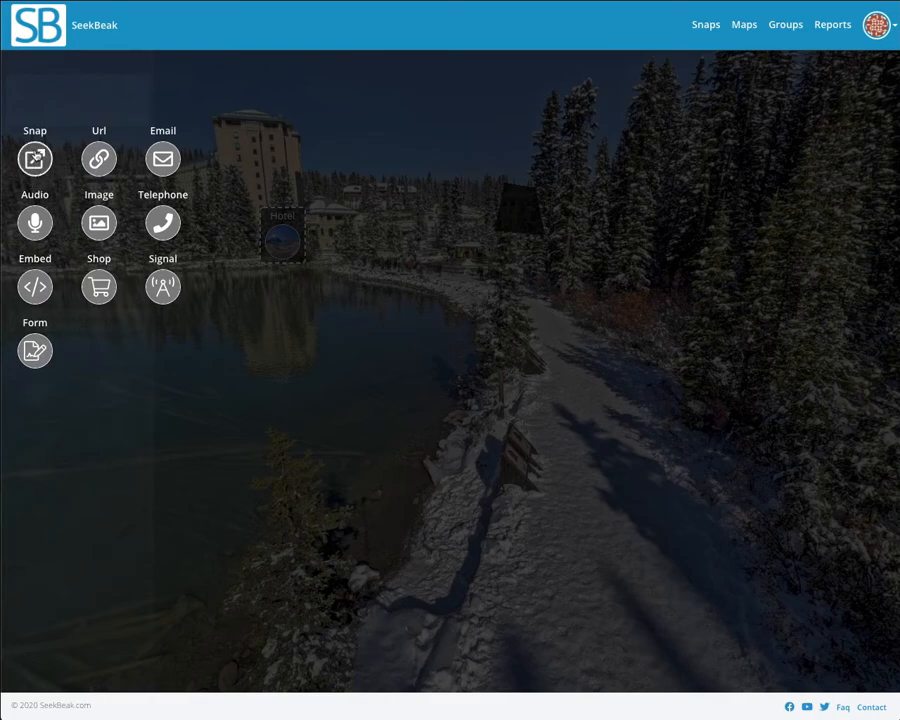
left_click(35, 158)
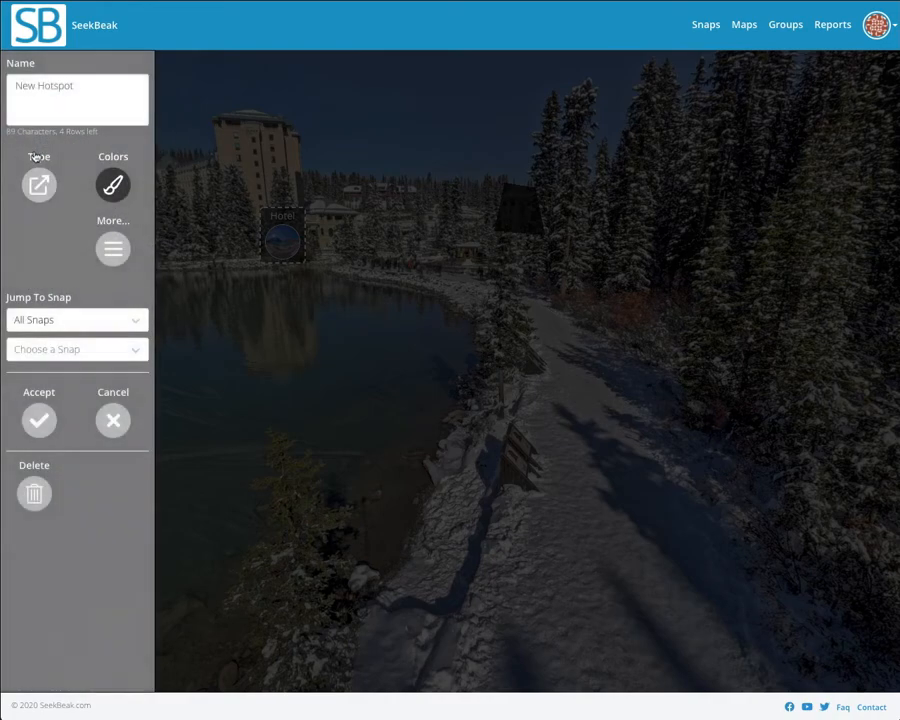
left_click(65, 351)
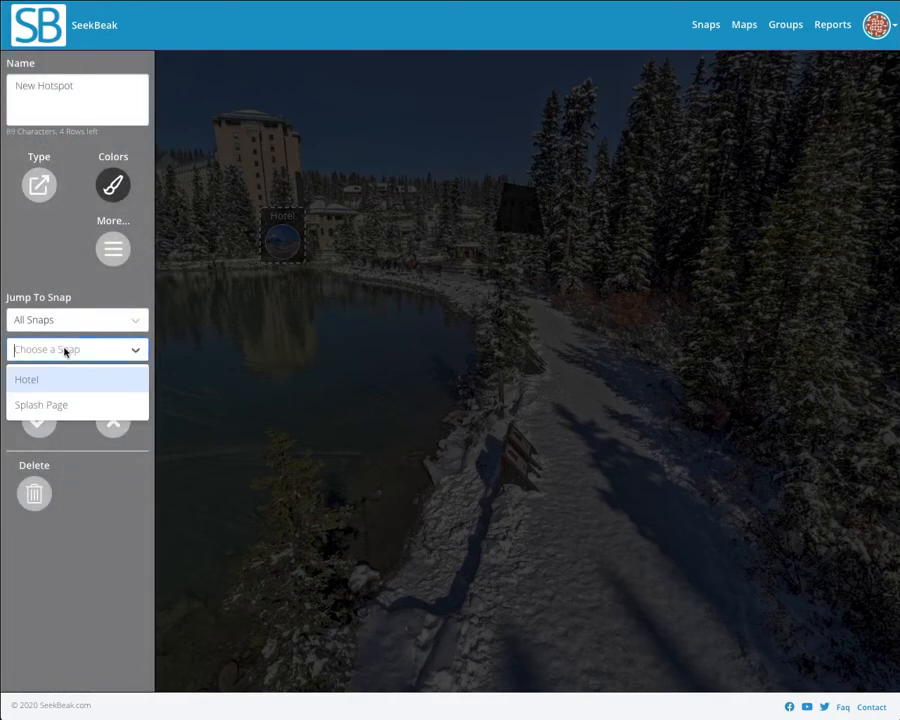
left_click(54, 406)
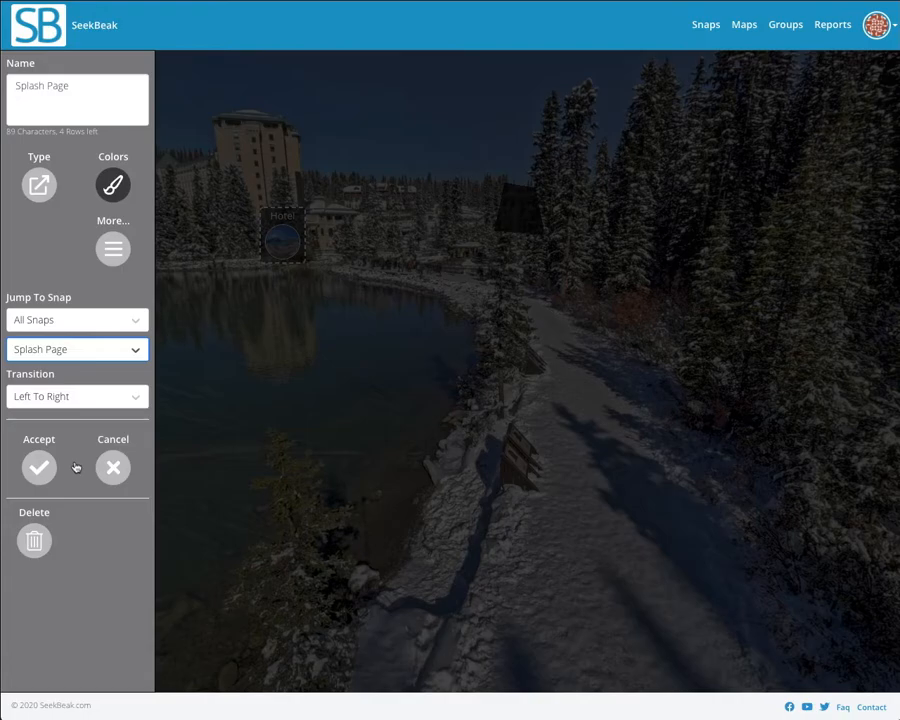
left_click(40, 467)
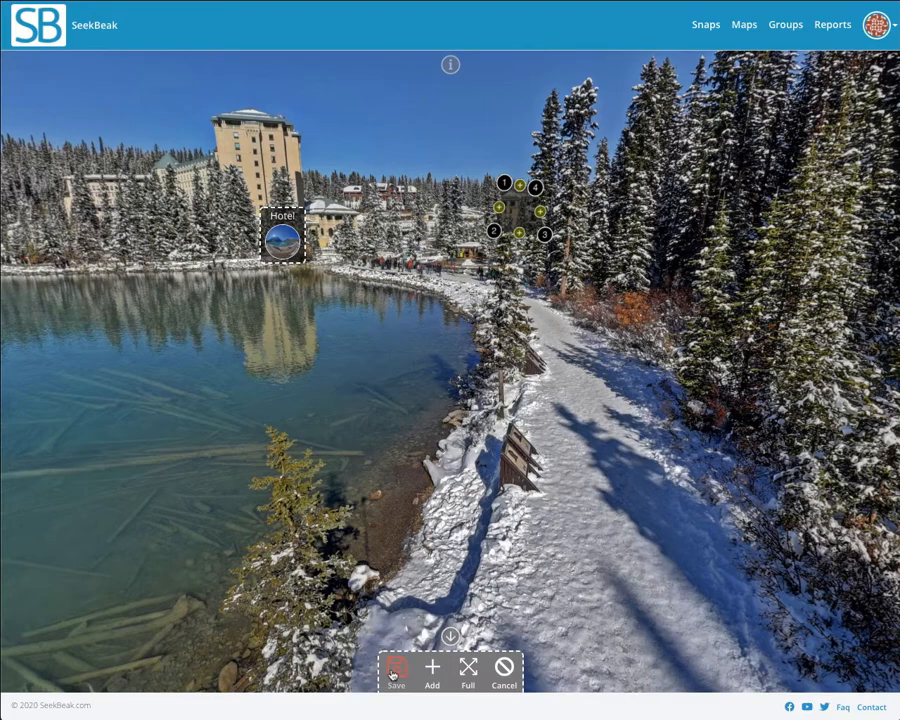
left_click(396, 670)
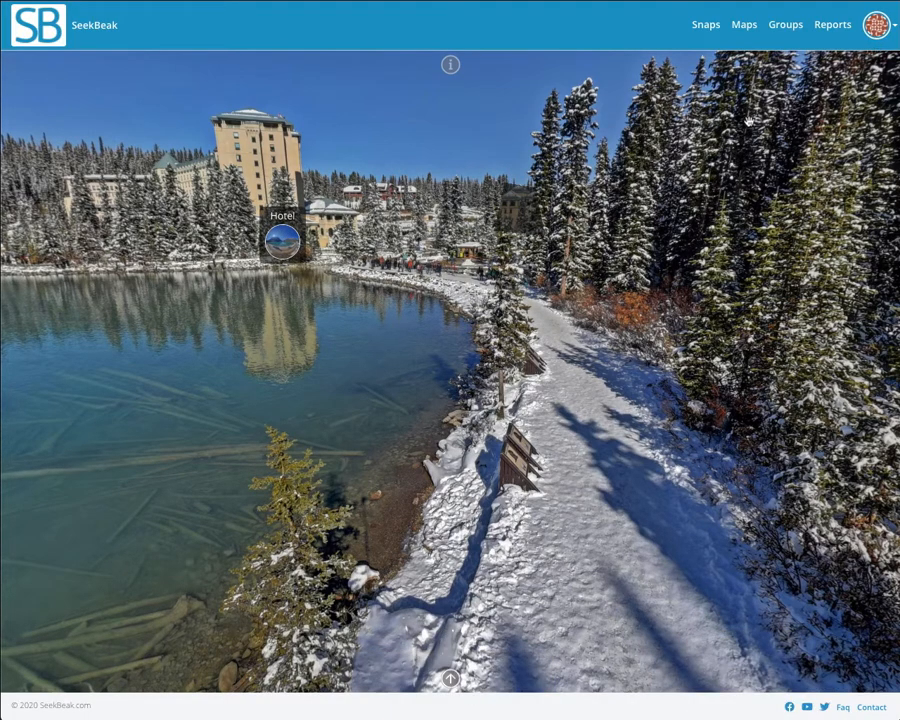
Select Curtains as the bulk snap hotspot transition in the Groupo group's actions, without applying it
left_click(784, 25)
left_click(205, 108)
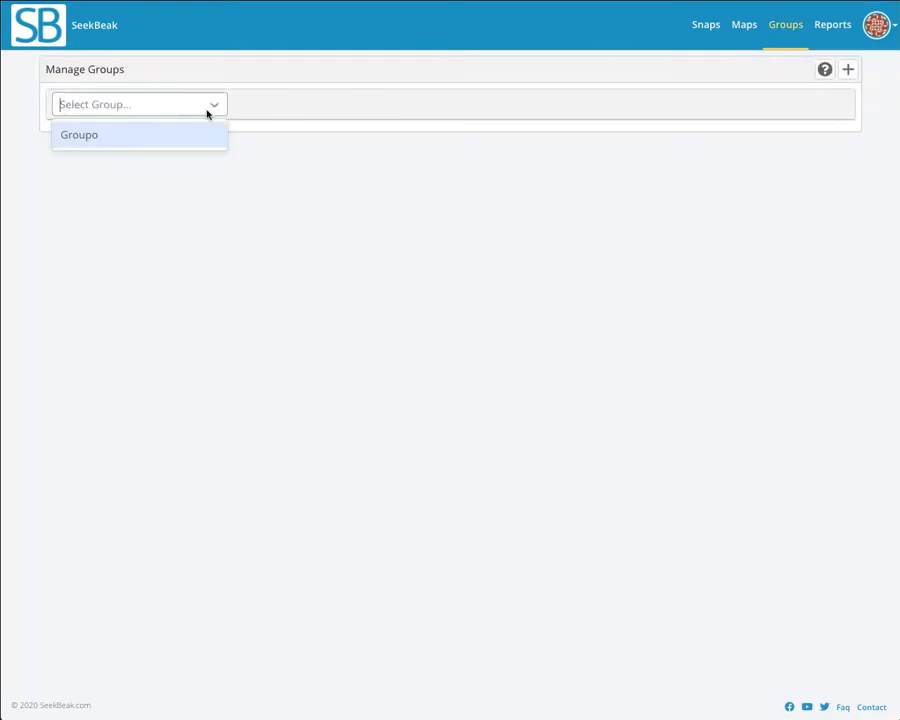
left_click(178, 145)
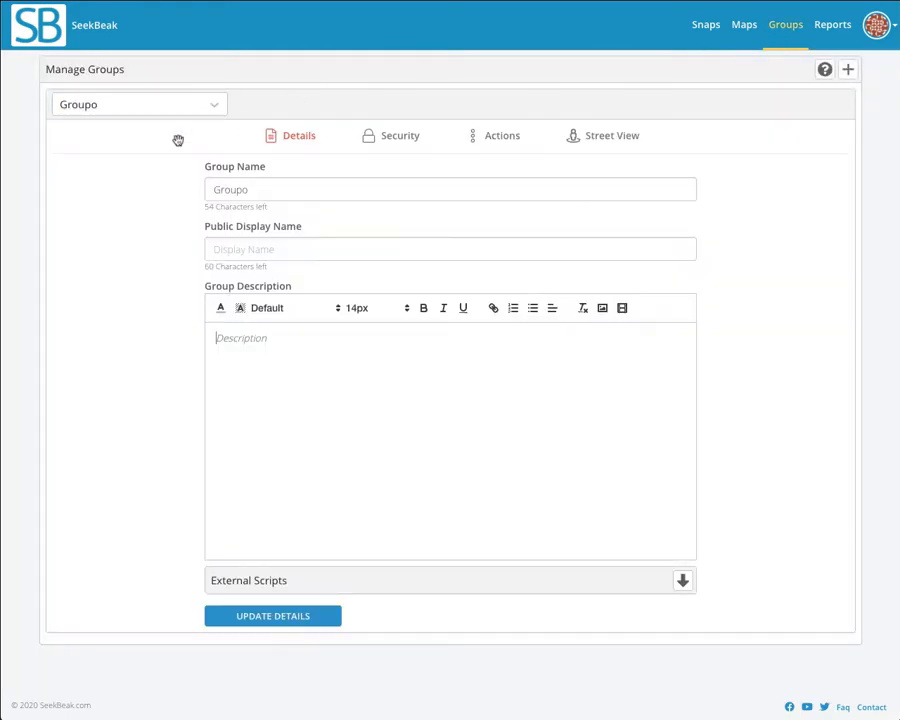
left_click(506, 139)
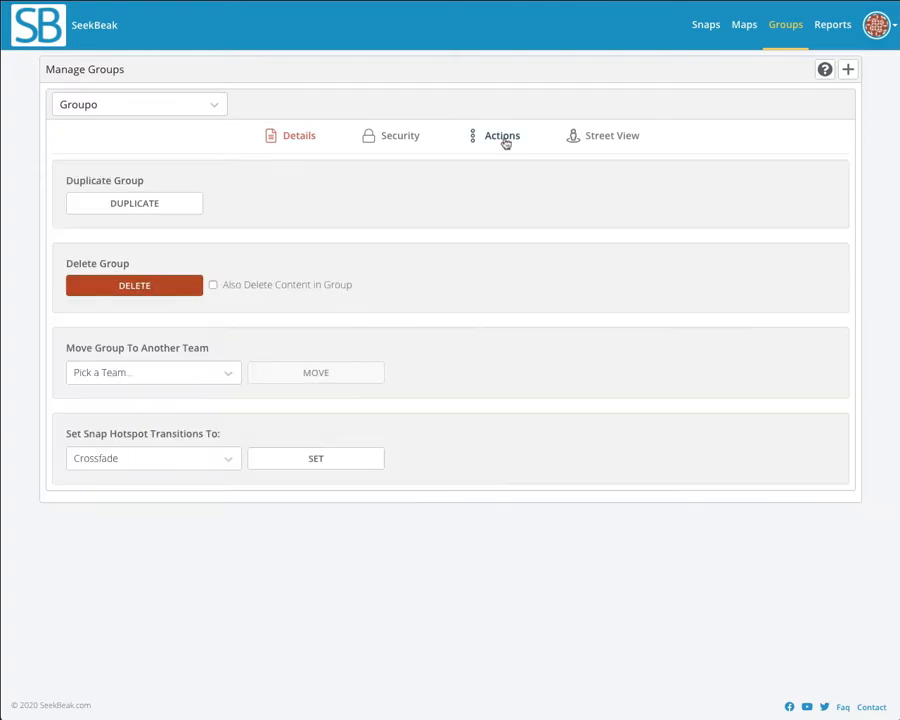
left_click(206, 463)
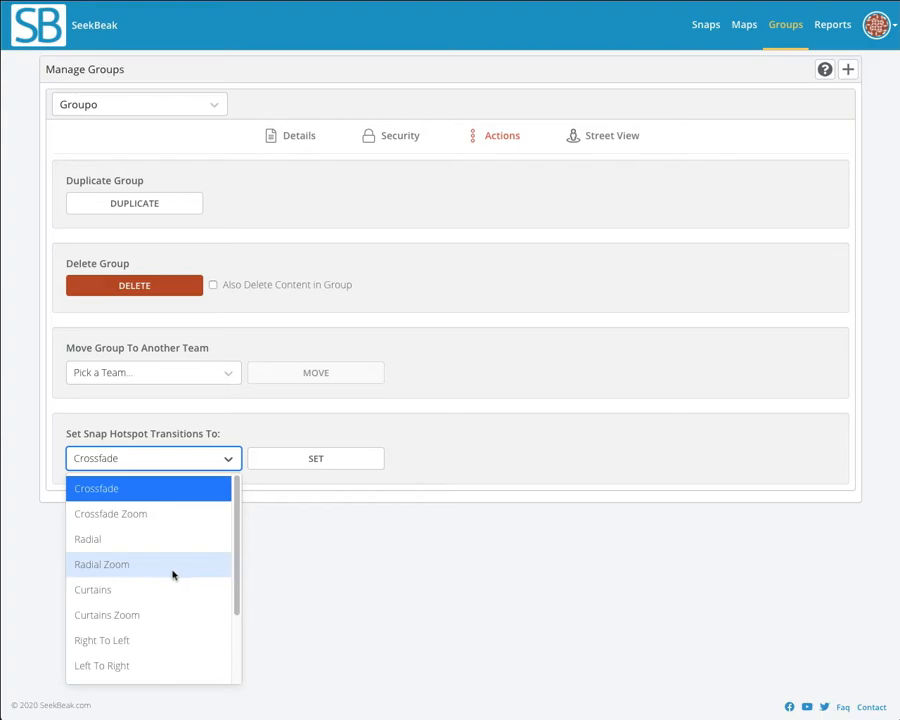
left_click(147, 591)
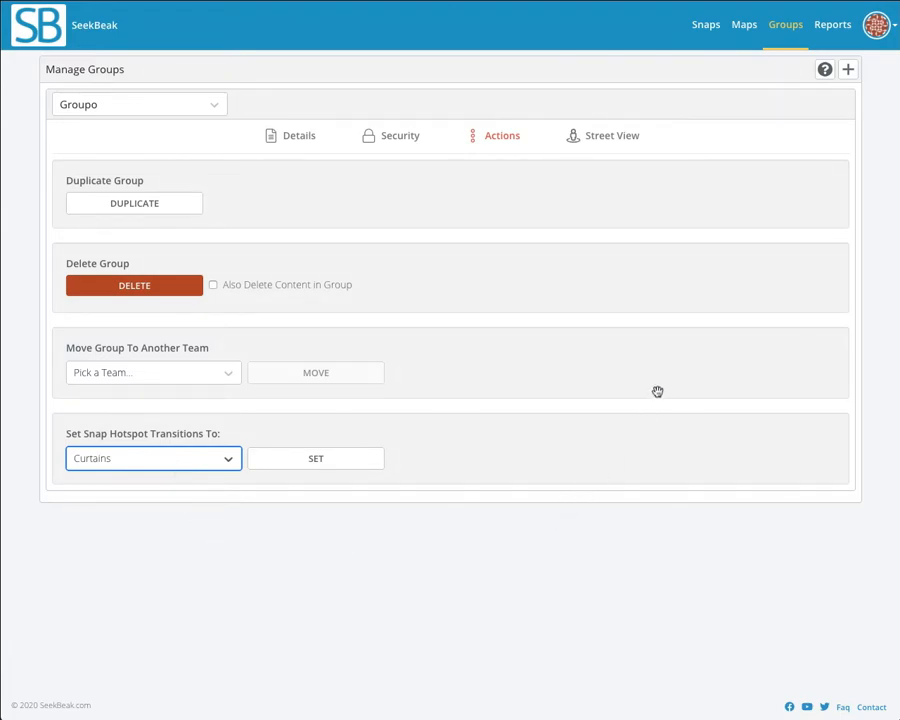
Set the default transition in the personal default snap preferences to Radial Zoom and save the preferences
left_click(704, 28)
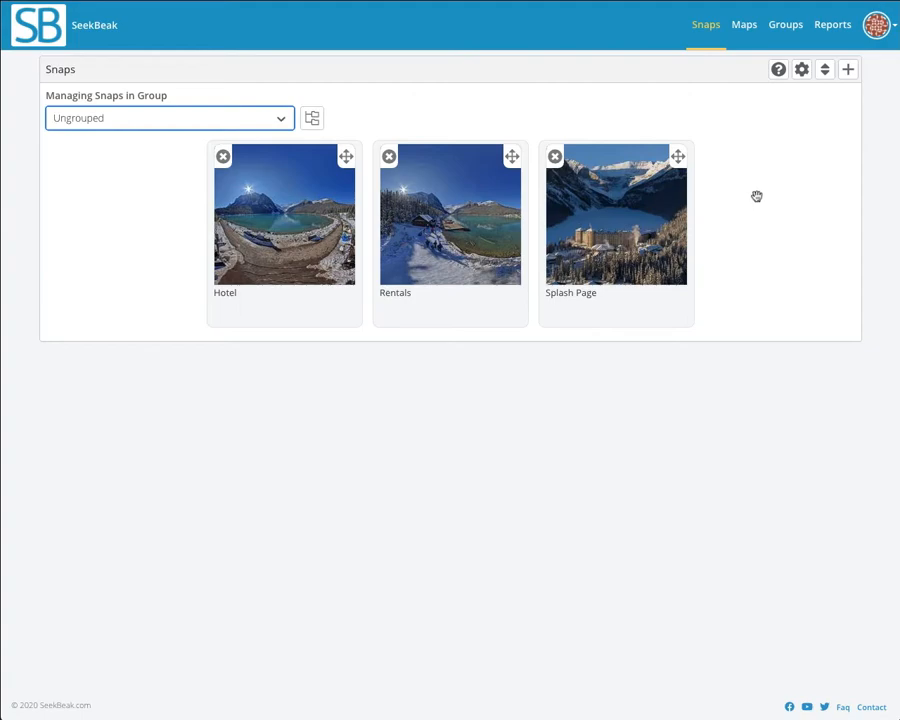
left_click(797, 71)
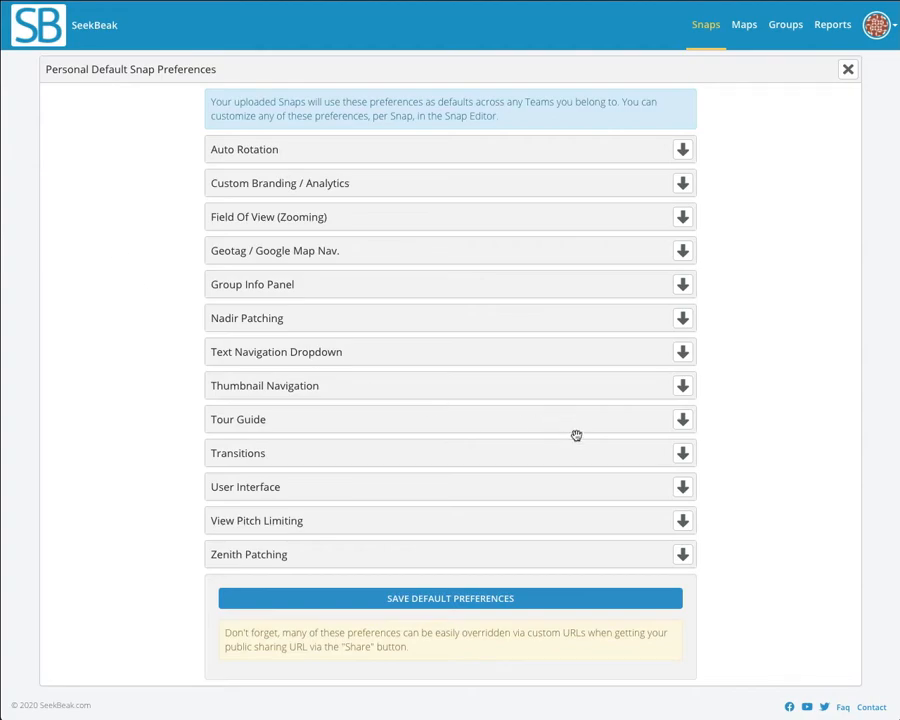
left_click(682, 453)
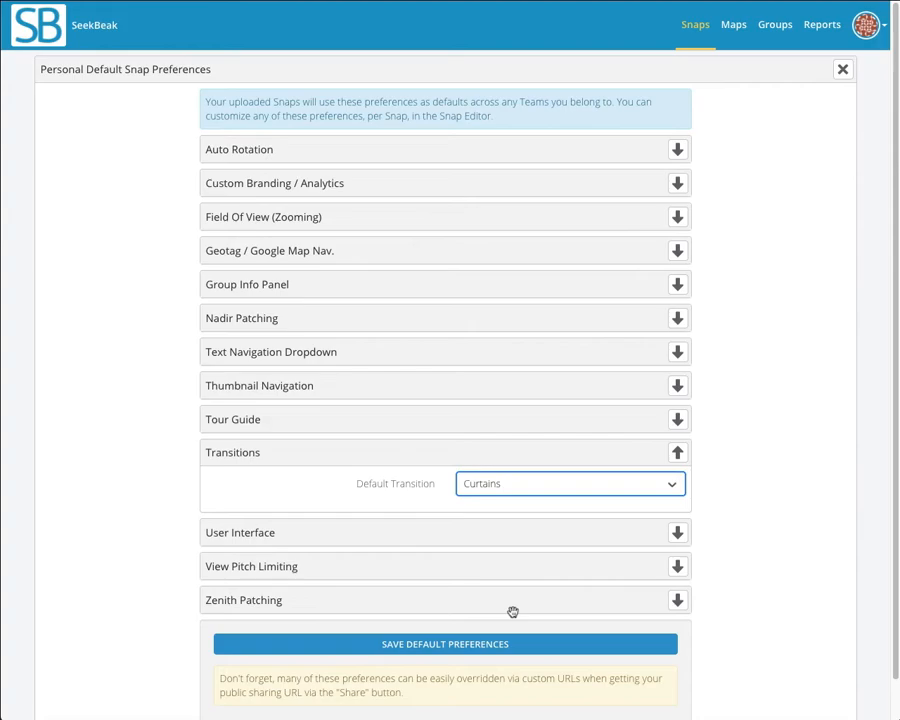
left_click(514, 485)
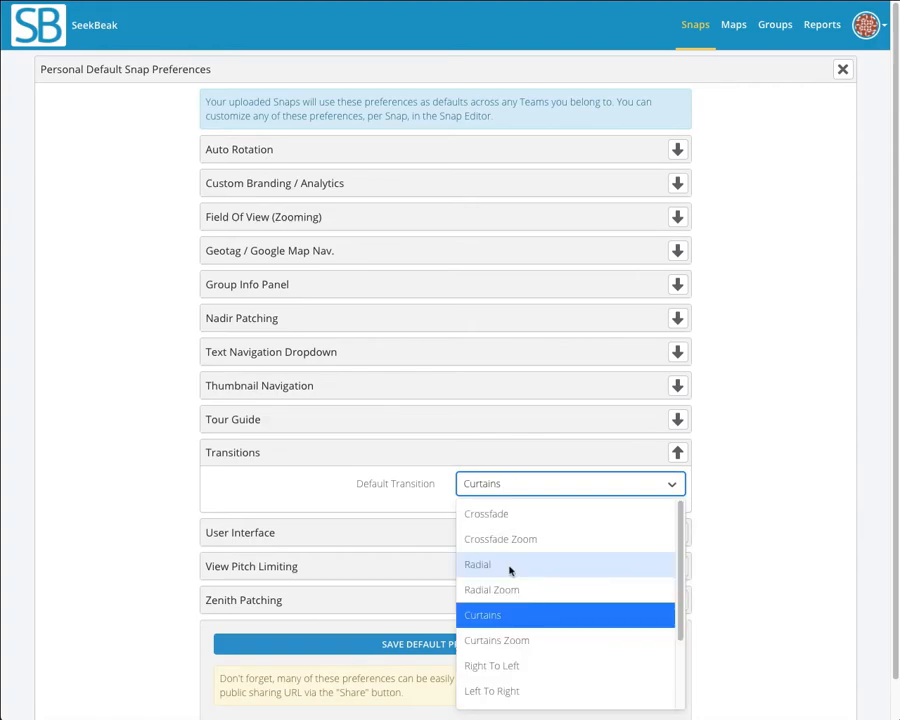
left_click(511, 591)
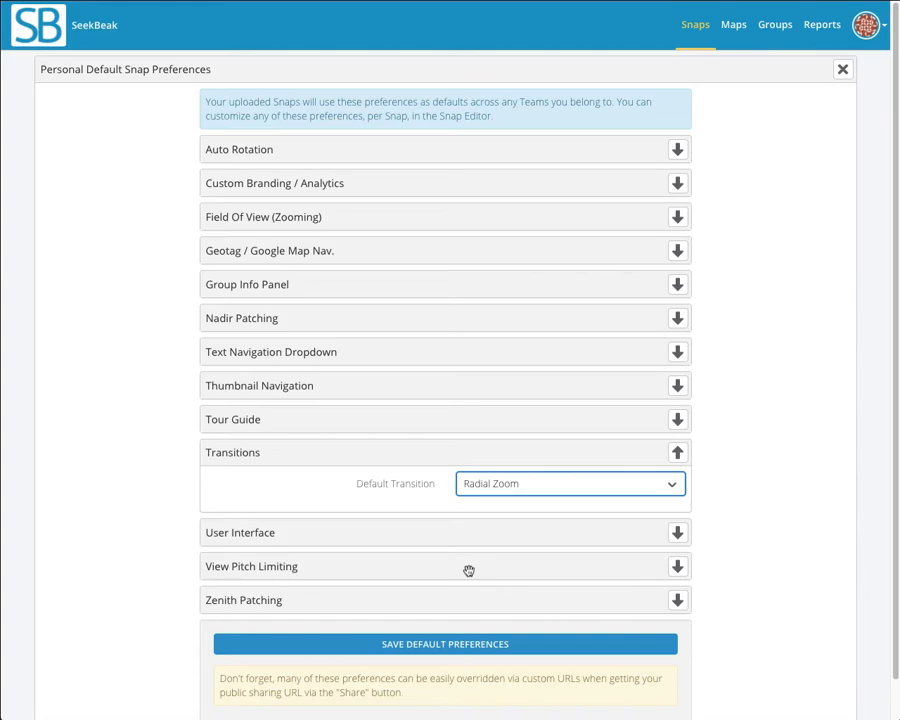
left_click(450, 645)
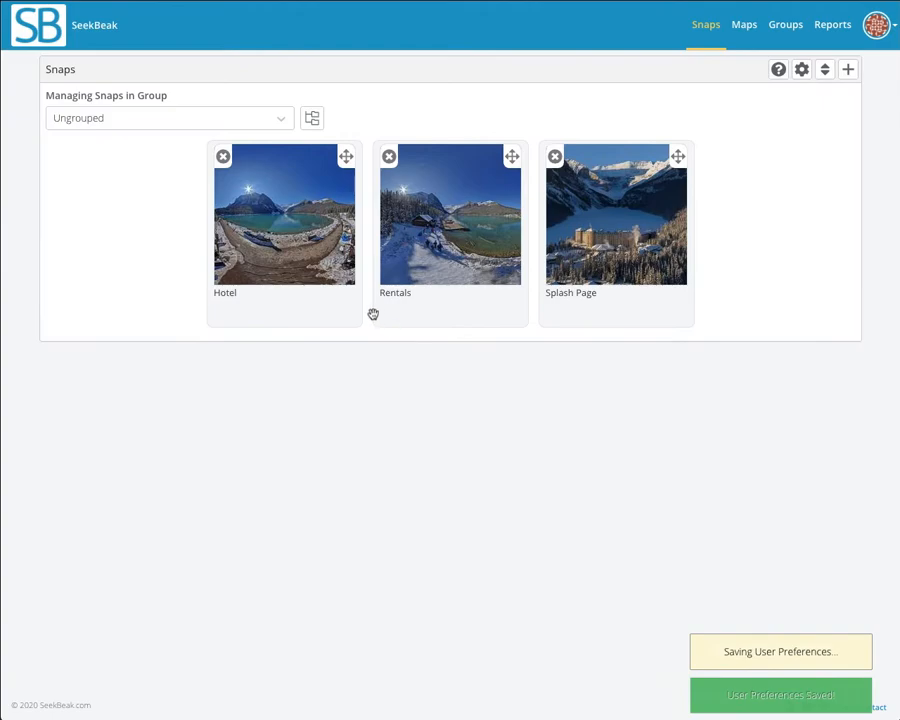
Place a quick jump hotspot to the Hotel snap on the frozen lake just above the hotel in the Splash Page snap
left_click(560, 236)
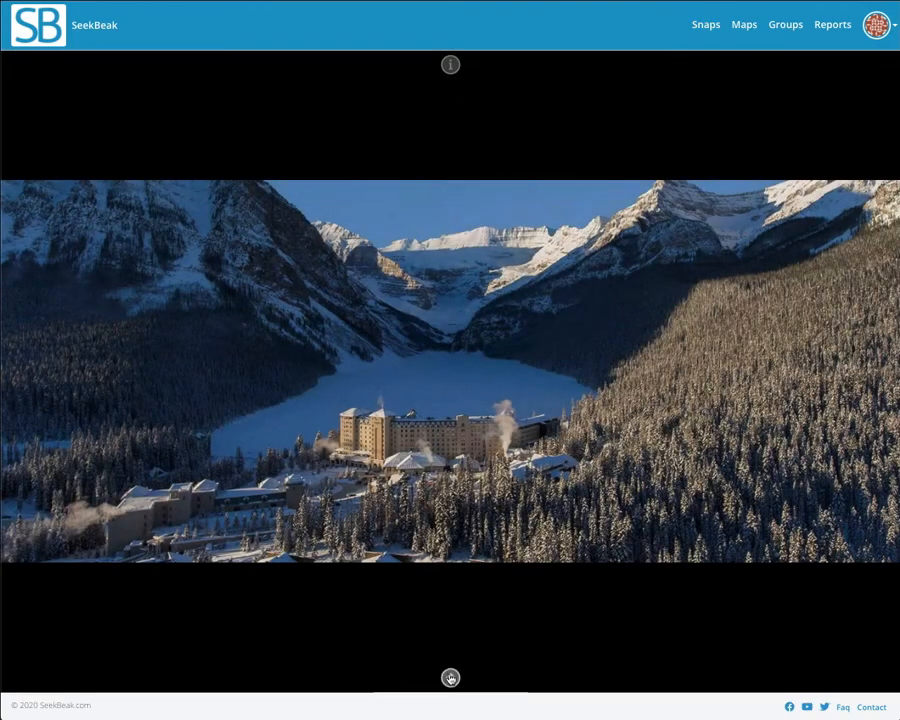
left_click(450, 678)
left_click(447, 679)
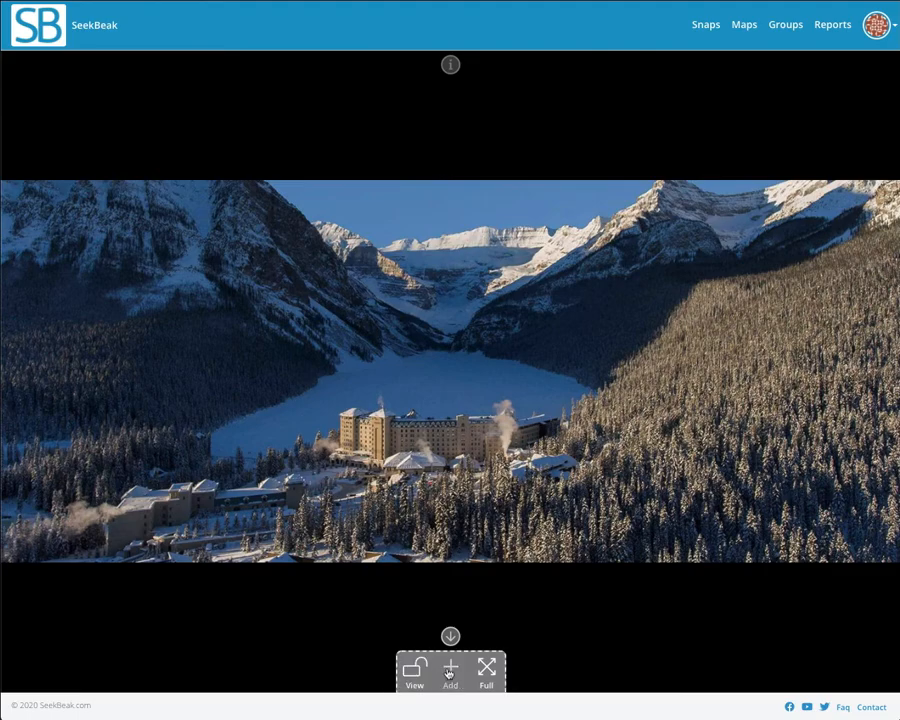
left_click(448, 675)
left_click(455, 606)
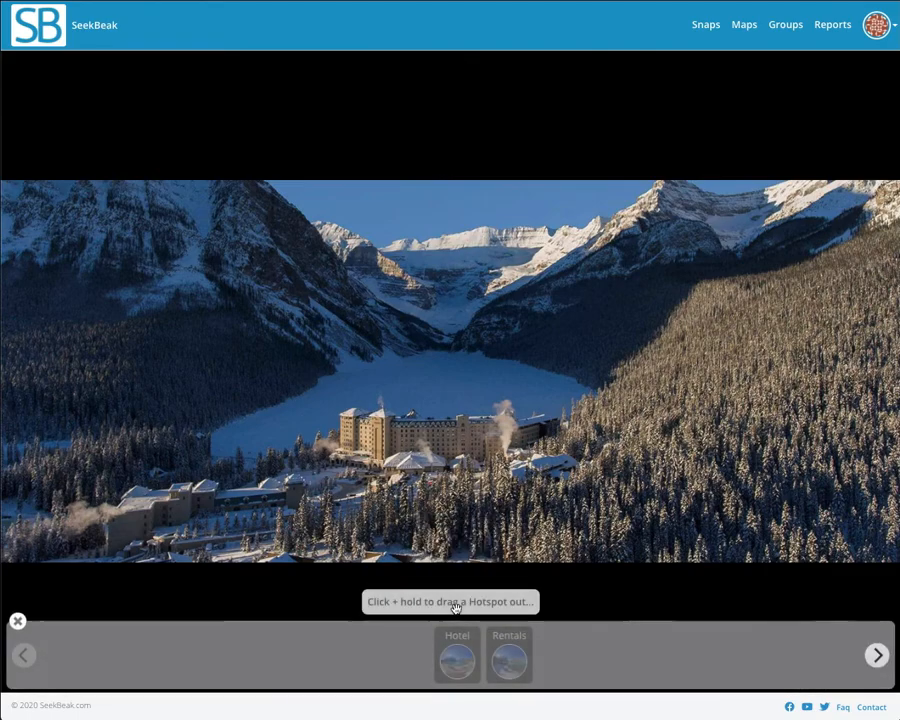
left_click_drag(455, 634, 440, 372)
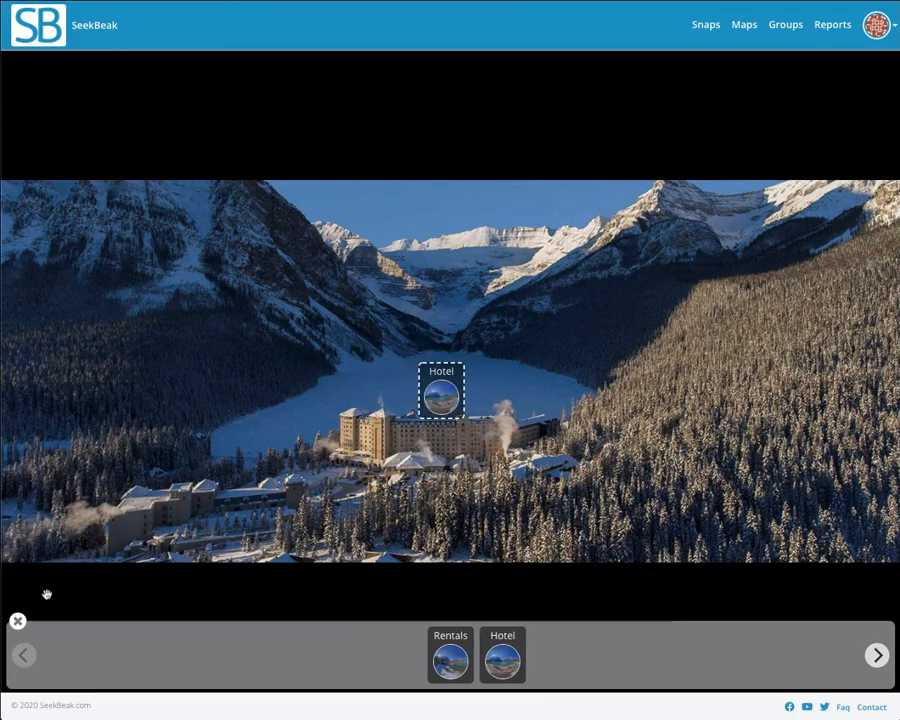
left_click(18, 623)
Save the Hotel hotspot with its Radial Zoom transition and jump through it to the Hotel snap
left_click(441, 395)
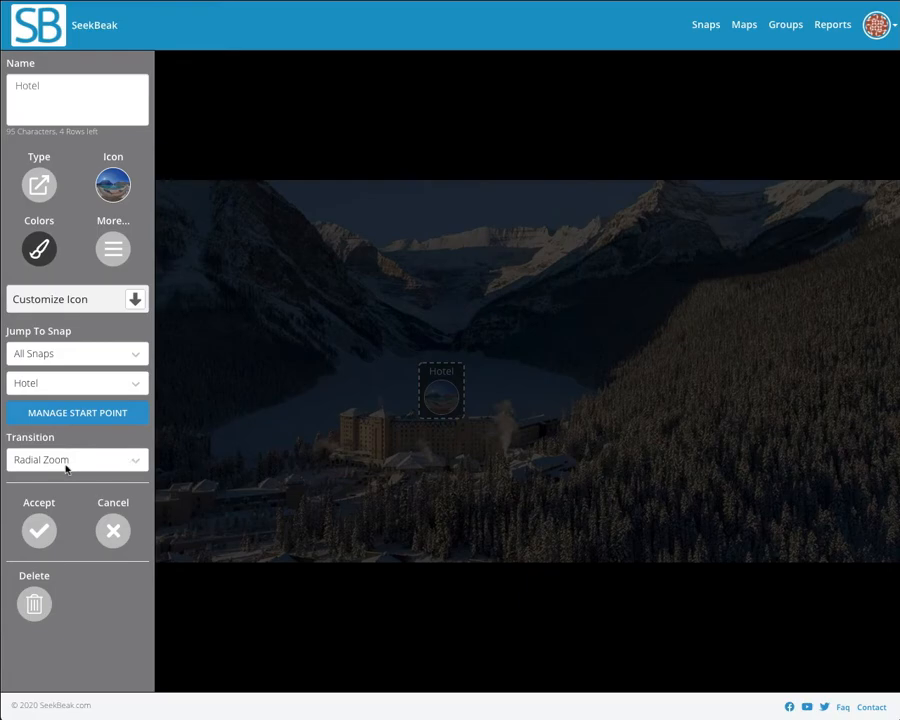
left_click(40, 530)
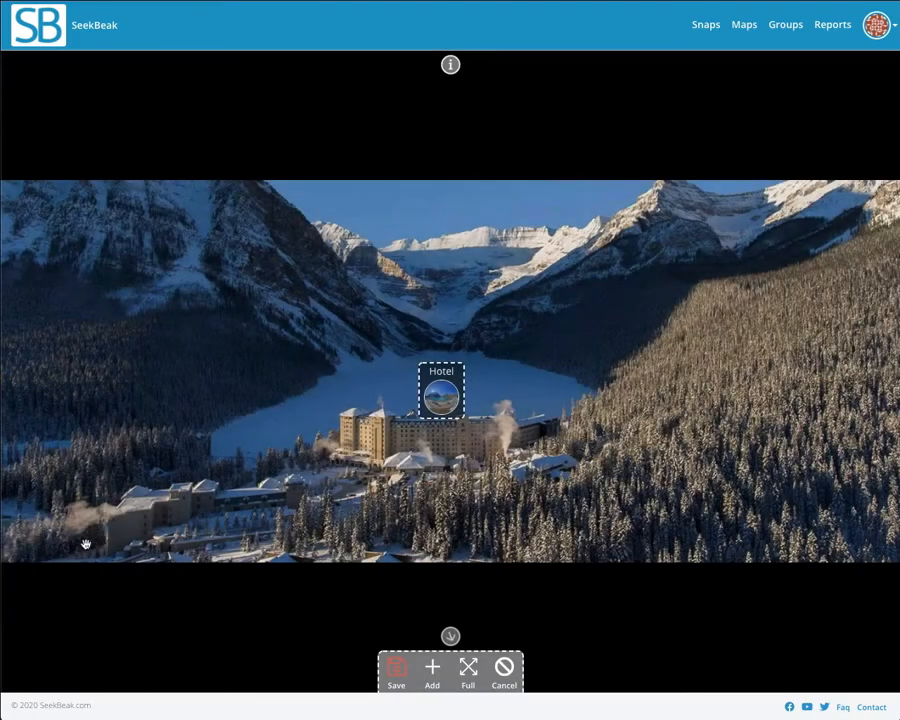
left_click(396, 672)
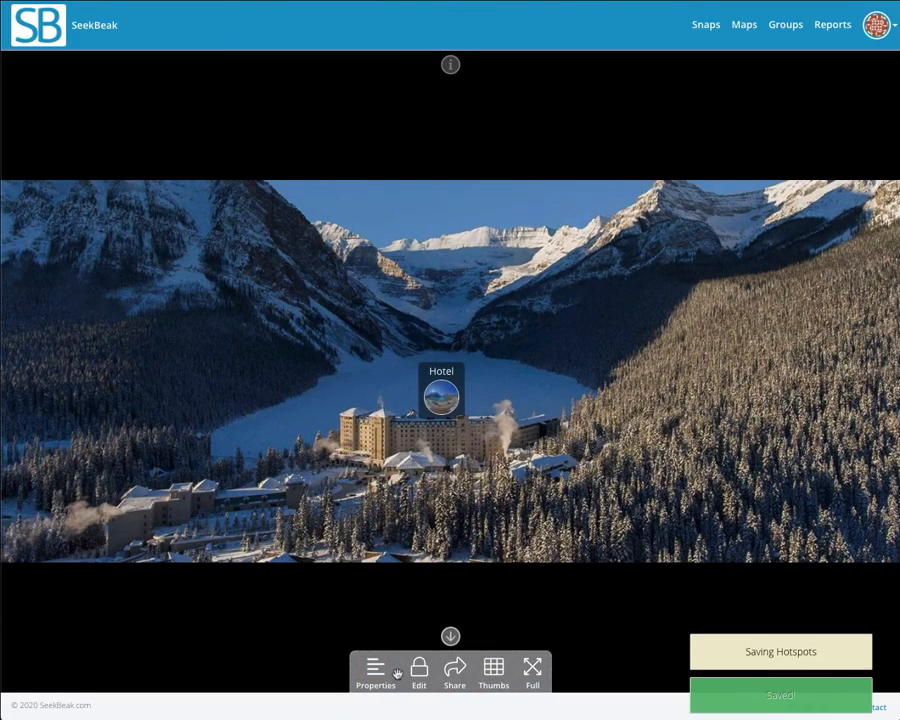
left_click(452, 385)
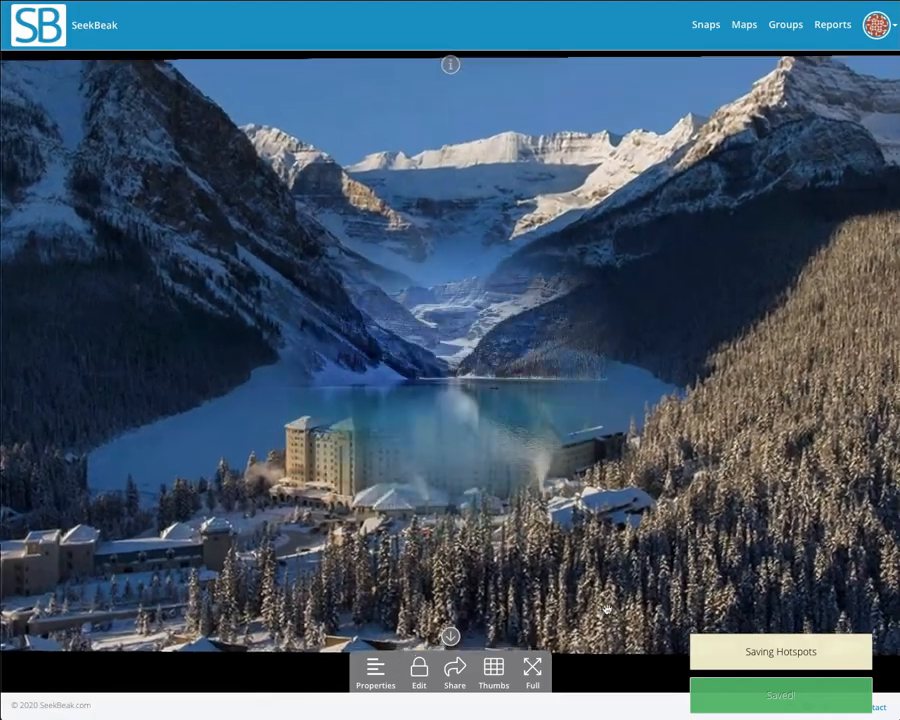